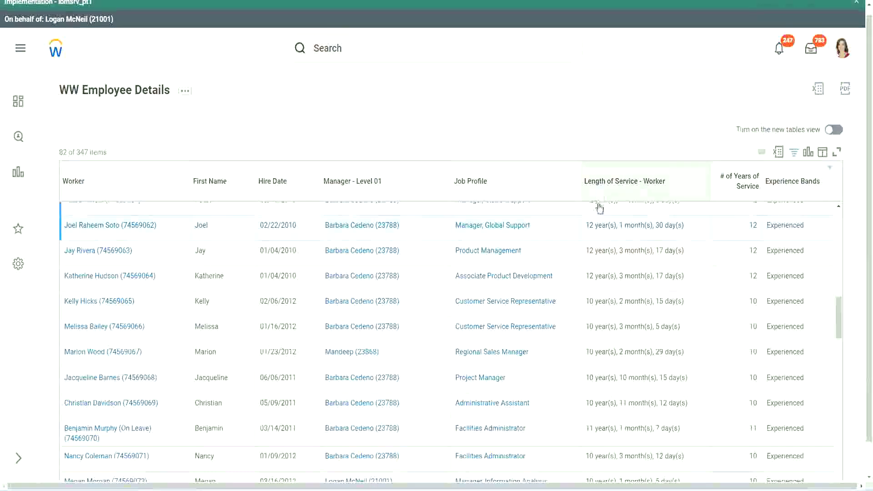
Step: Compare the Length of Service text with the # of Years of Service number for several workers in the WW Employee Details report
left_click_drag(590, 227, 585, 227)
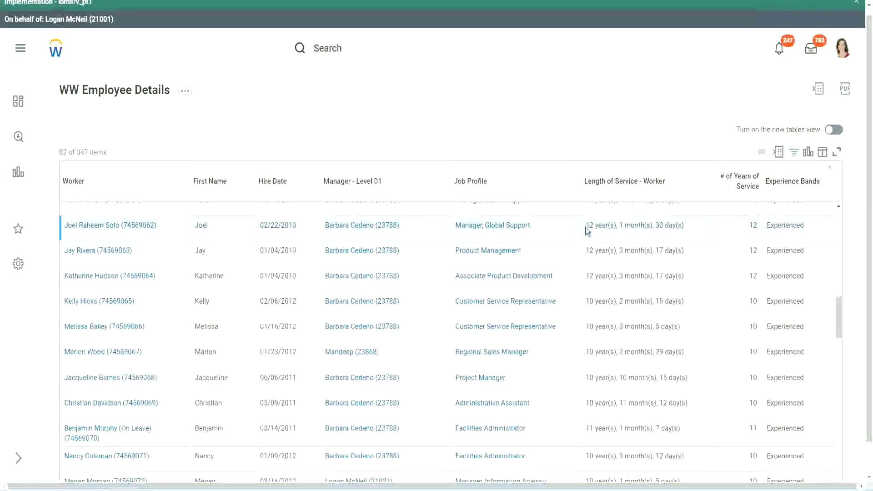
left_click(617, 225)
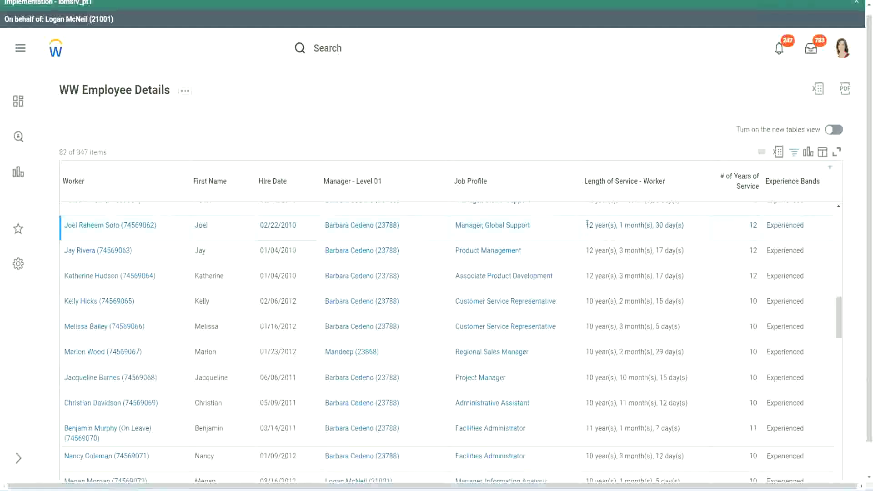
left_click_drag(586, 225, 669, 225)
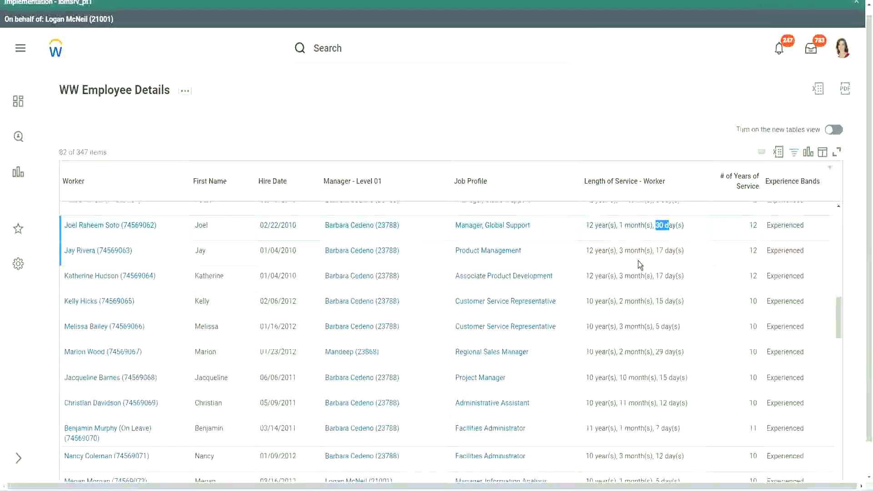
double_click(752, 226)
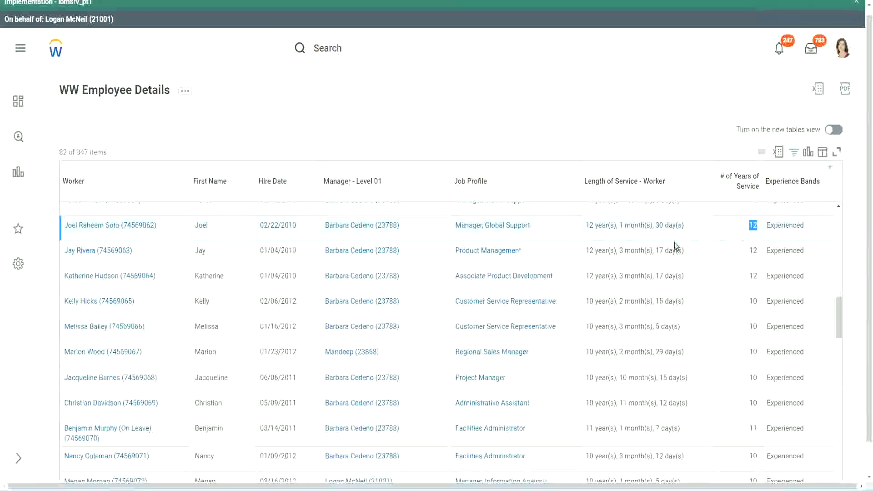
left_click(603, 403)
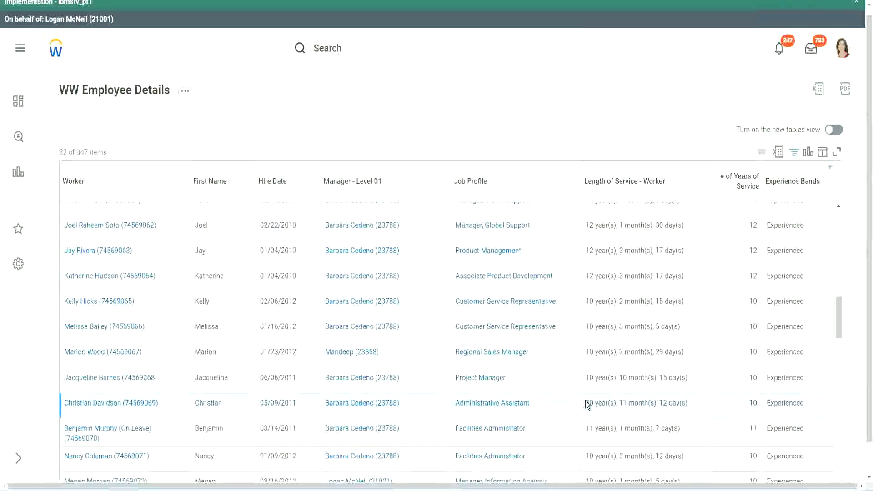
left_click_drag(621, 401, 678, 403)
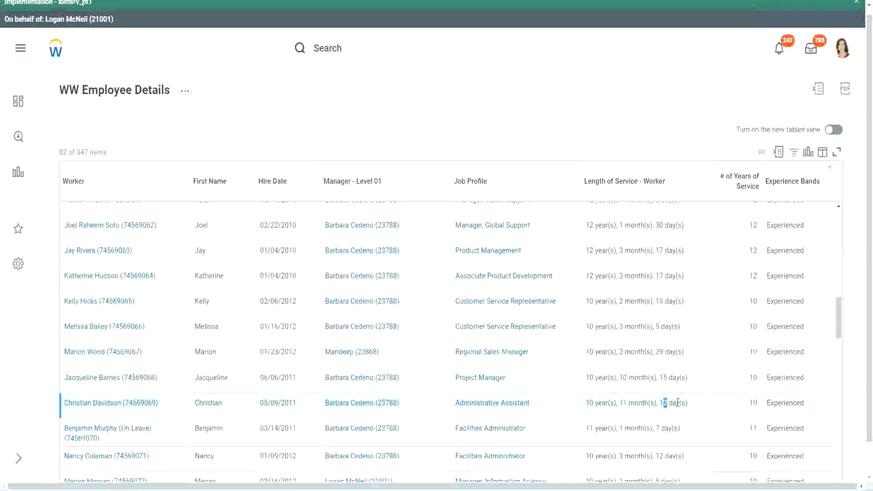
left_click(678, 402)
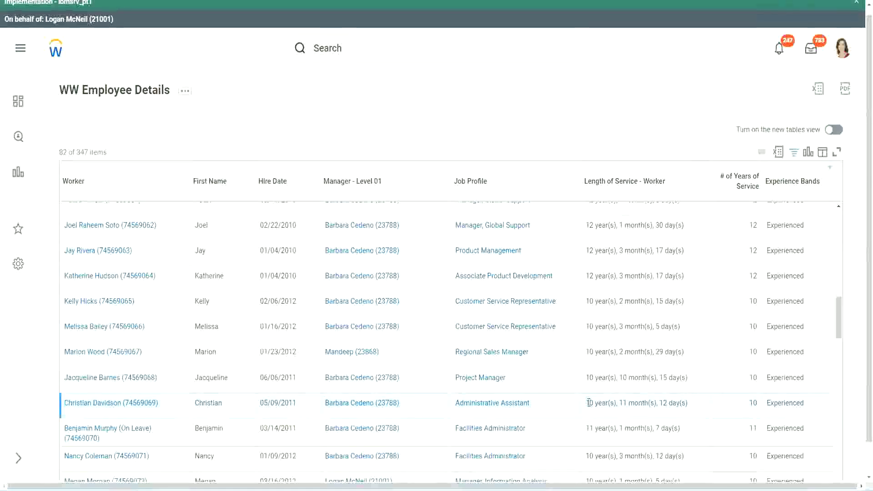
double_click(753, 403)
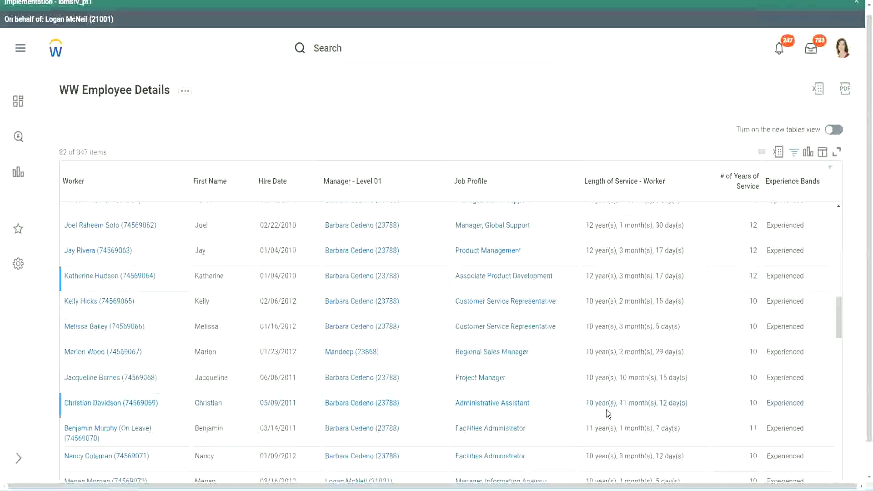
double_click(590, 403)
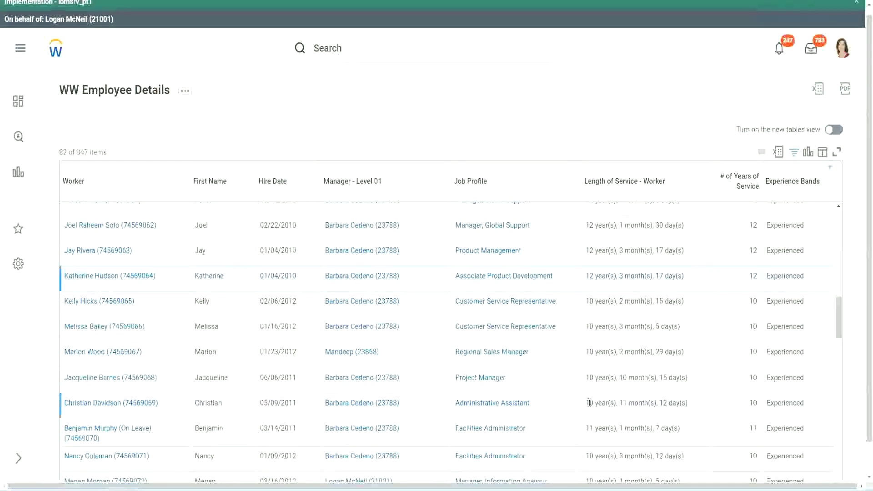
left_click(660, 401)
double_click(755, 226)
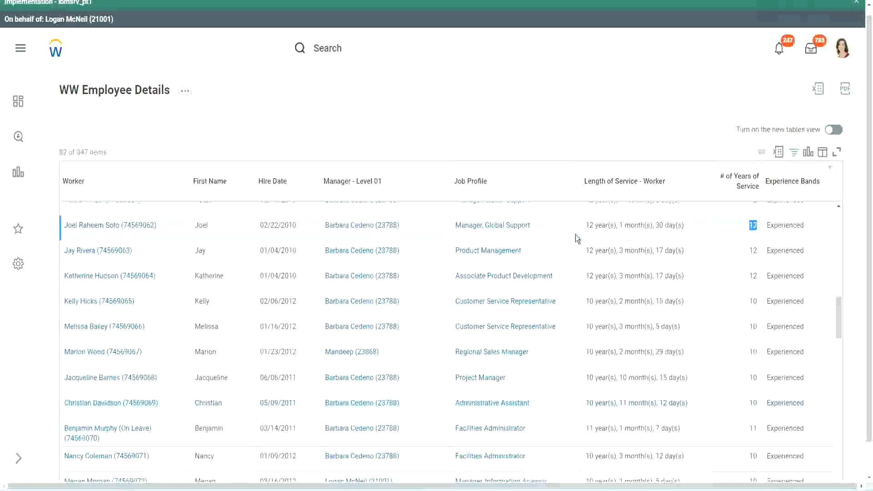
left_click_drag(585, 225, 698, 225)
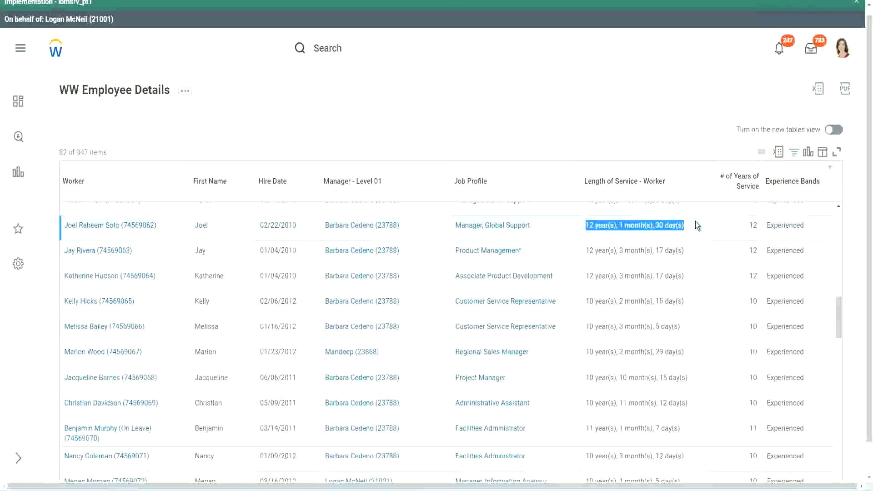
left_click(678, 402)
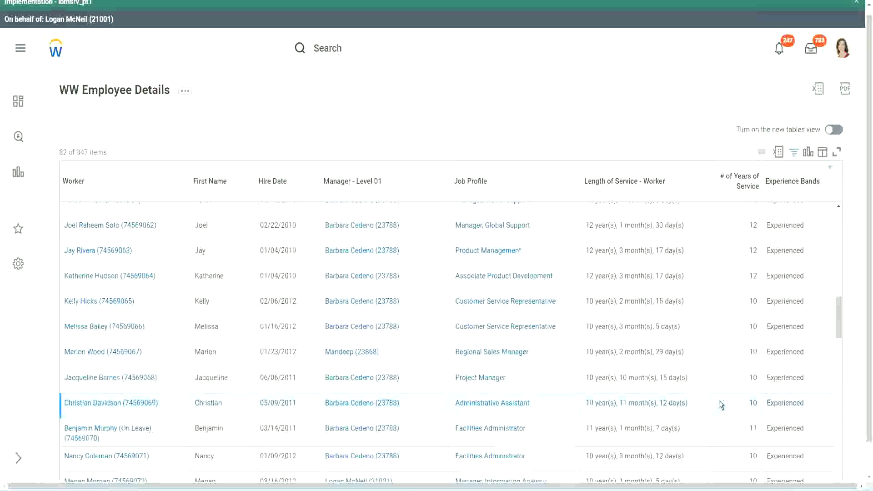
double_click(754, 402)
left_click(721, 406)
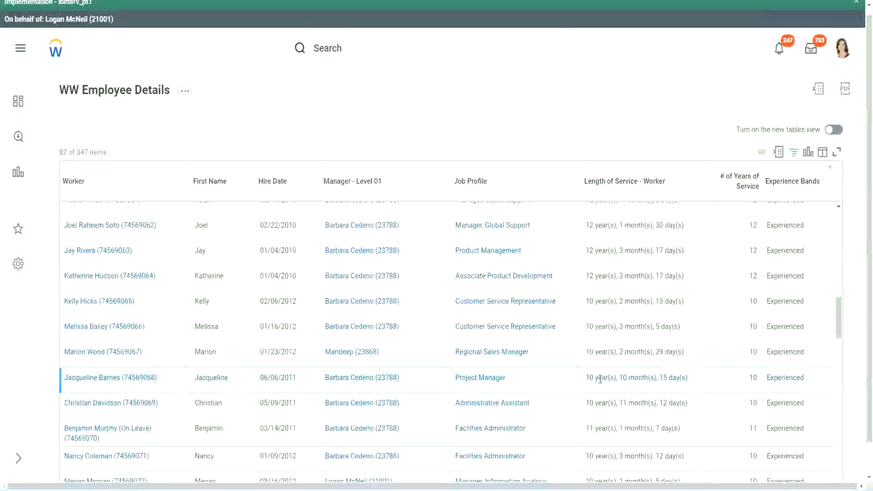
double_click(624, 378)
left_click(652, 378)
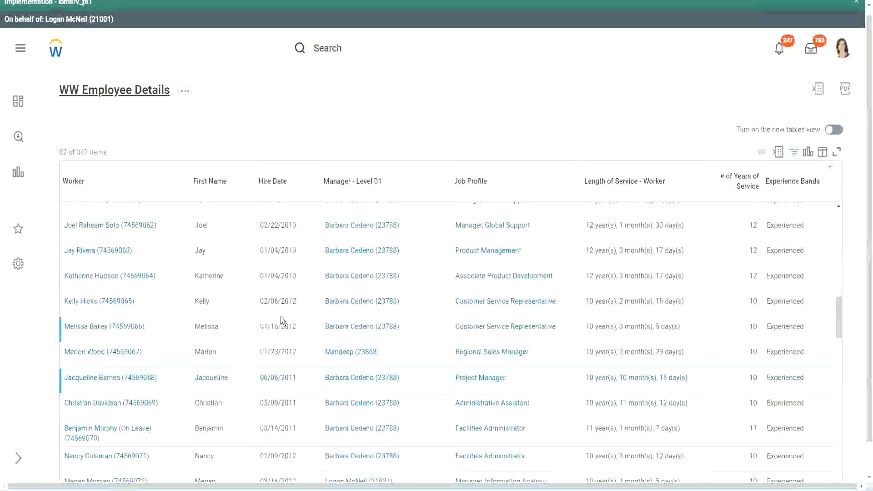
Step: Open the Experience Bands column's calculated field from the report definition in a new tab and examine its conditions and return values
scroll(286, 316, "down", 5)
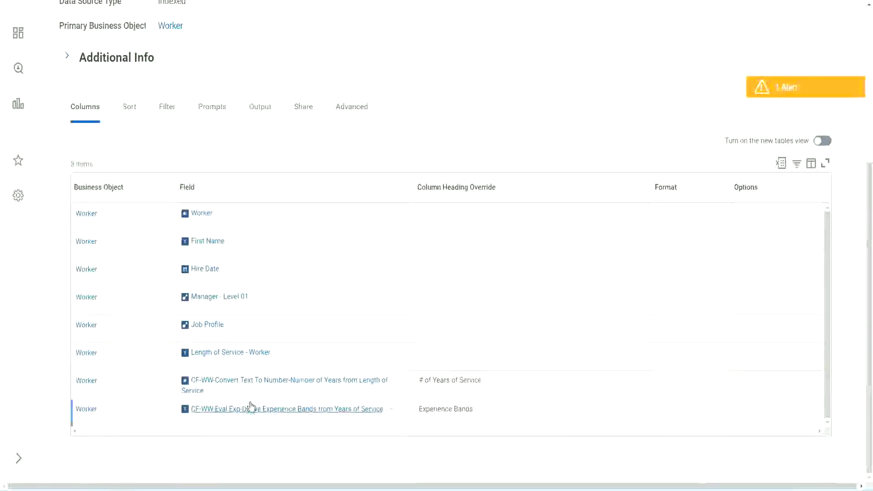
right_click(237, 414)
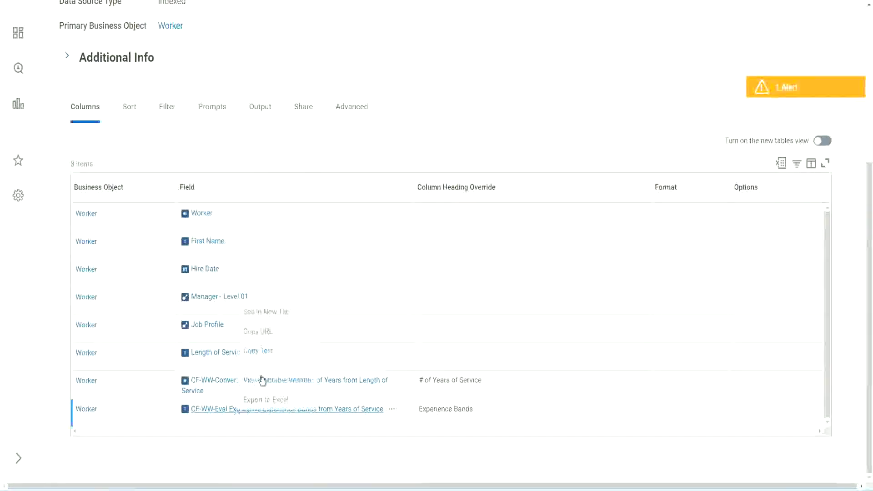
left_click(274, 312)
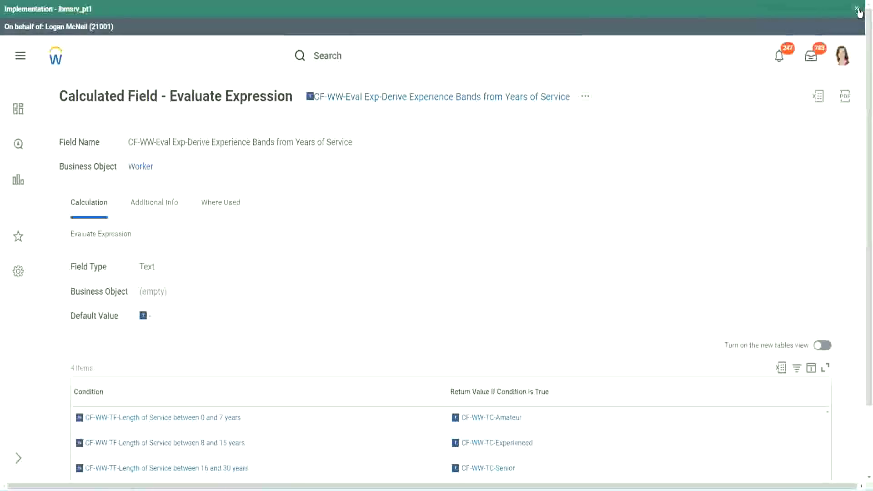
left_click(858, 10)
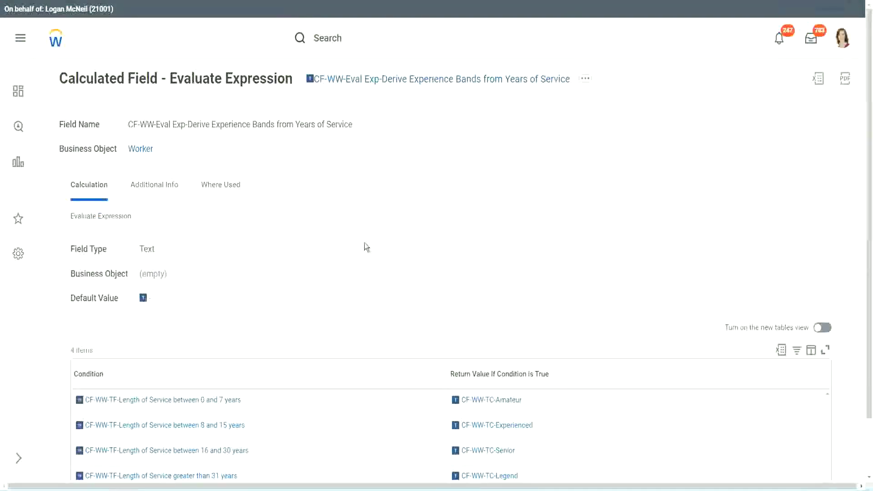
scroll(365, 242, "down", 2)
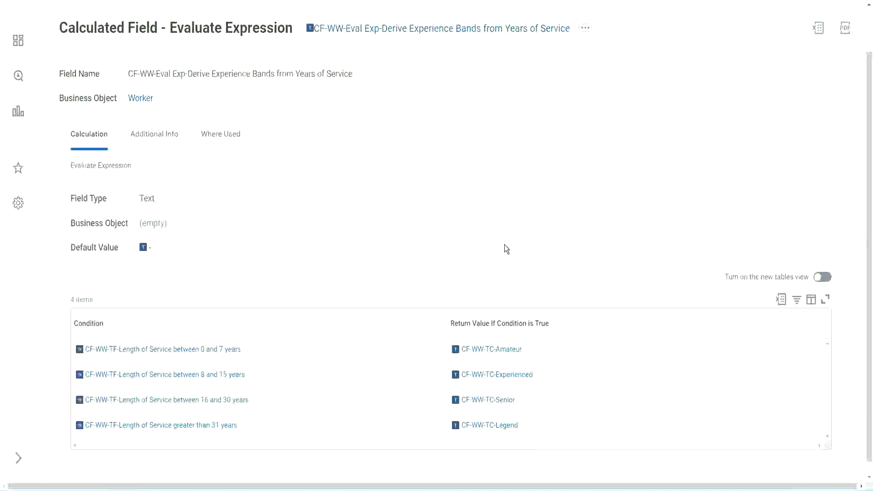
left_click(396, 321)
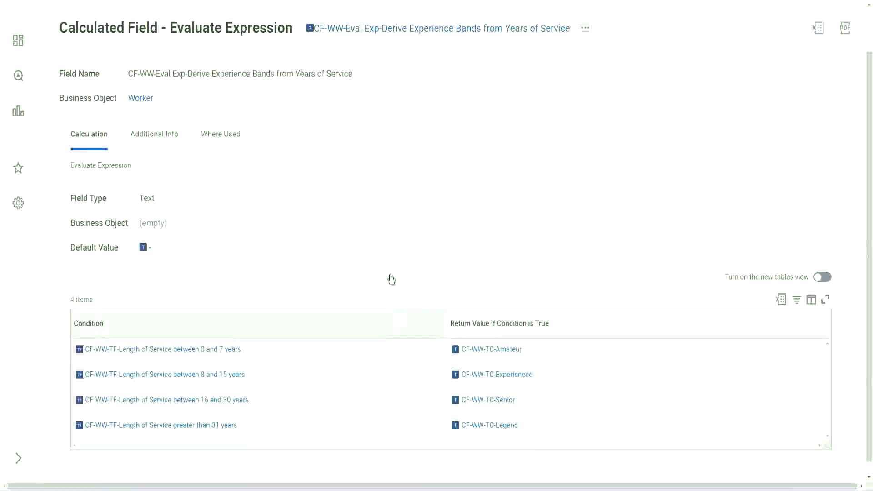
left_click(390, 210)
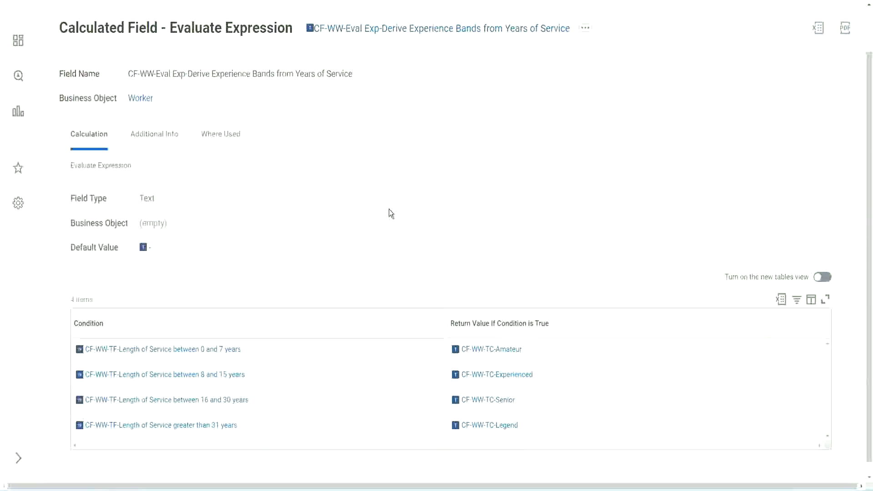
Step: Copy the existing Evaluate Expression field's name and open the Create Calculated Field task from a search for "create cal field"
right_click(384, 33)
left_click(409, 82)
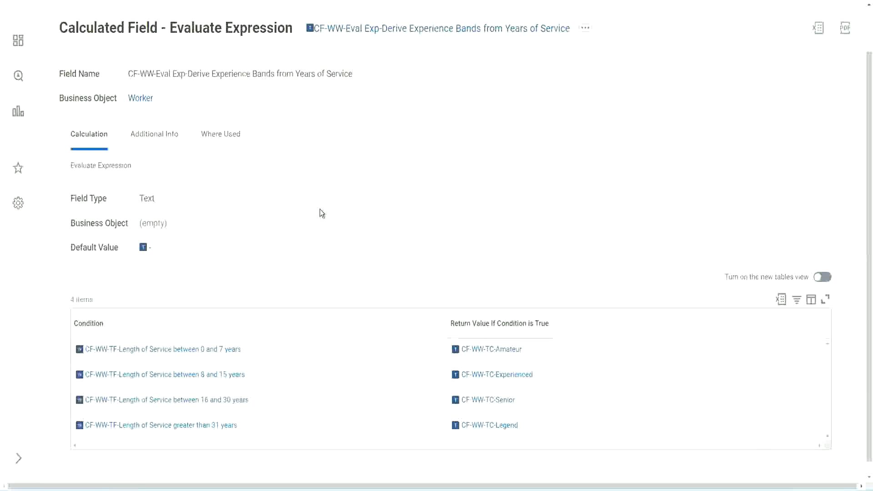
scroll(339, 180, "up", 1)
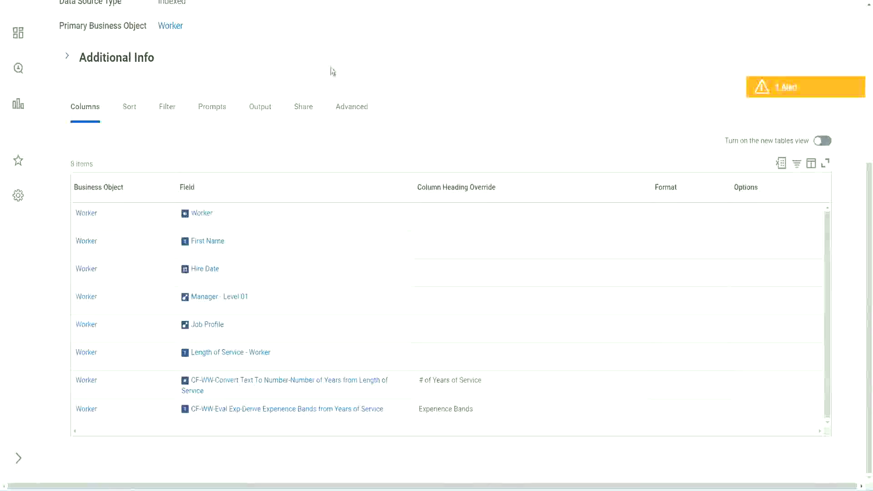
scroll(330, 69, "up", 5)
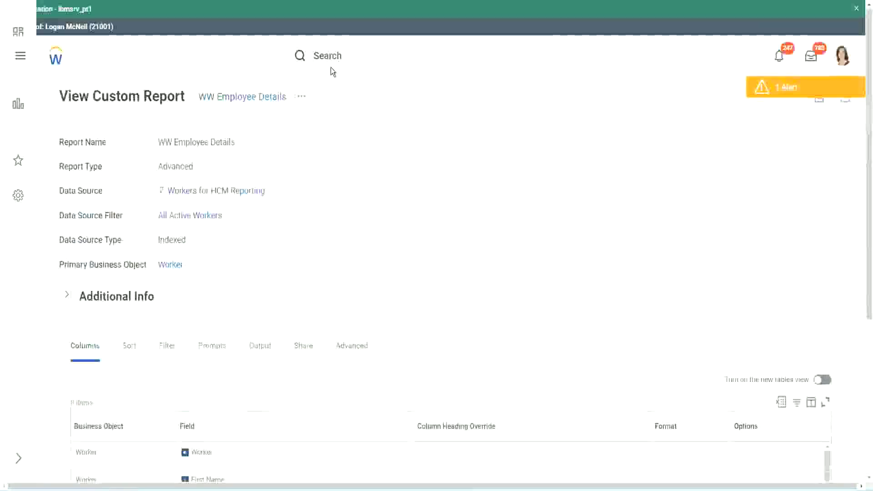
left_click(354, 55)
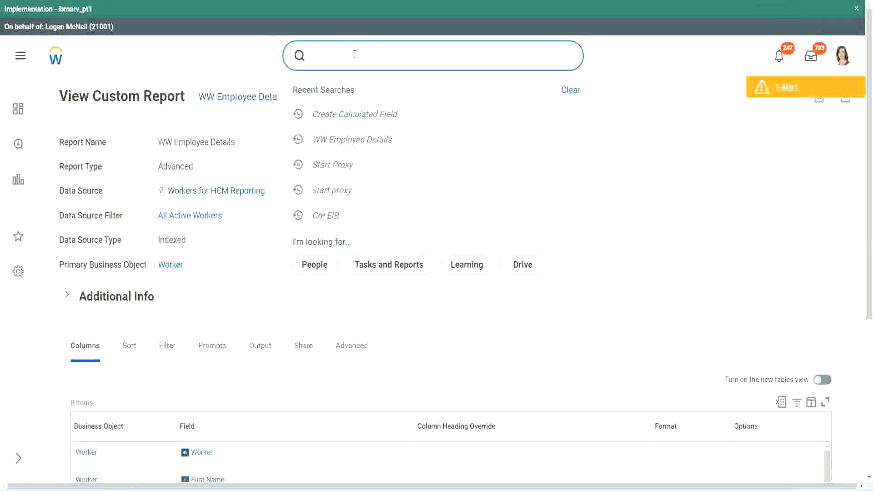
type("create cal field")
left_click(365, 93)
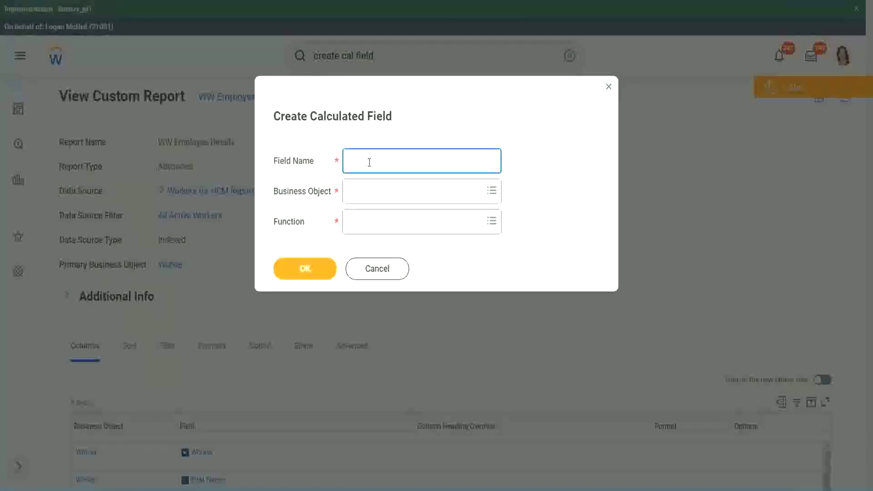
Step: Paste the copied name as the new field's name and insert "Bands" after "CF-WW-Eval Exp"
key("ctrl+v")
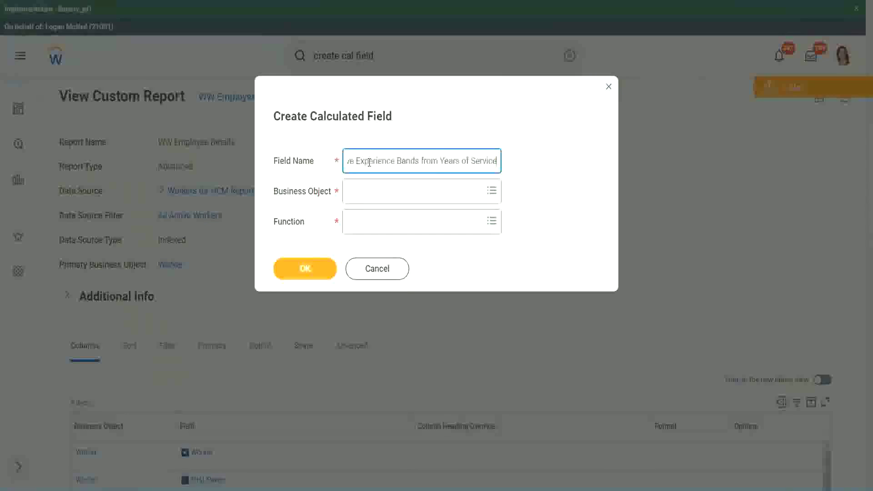
left_click_drag(369, 163, 324, 148)
left_click(394, 162)
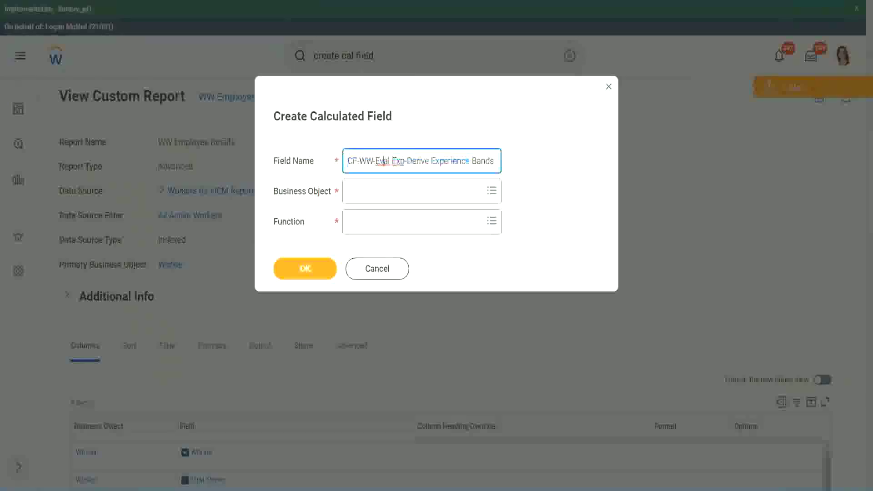
double_click(397, 162)
left_click(407, 188)
type("bands")
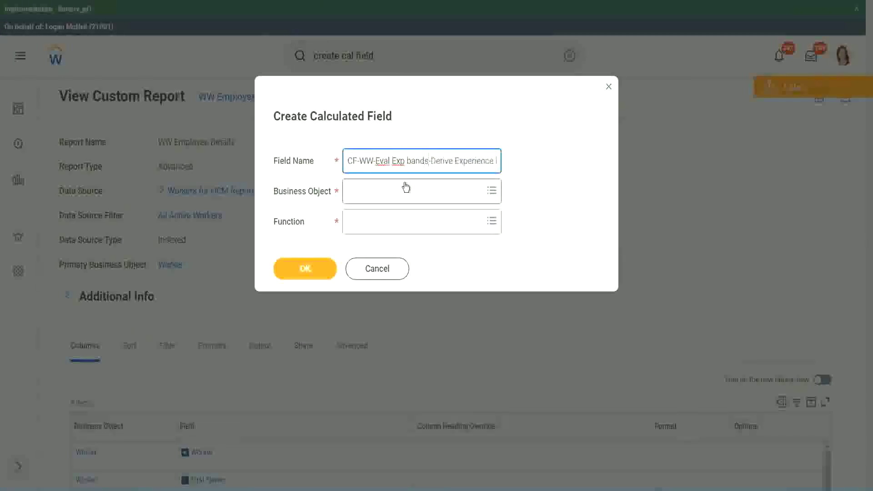
key("Left")
key("Left")
key("Left")
key("Left")
key("shift+Left")
type("B")
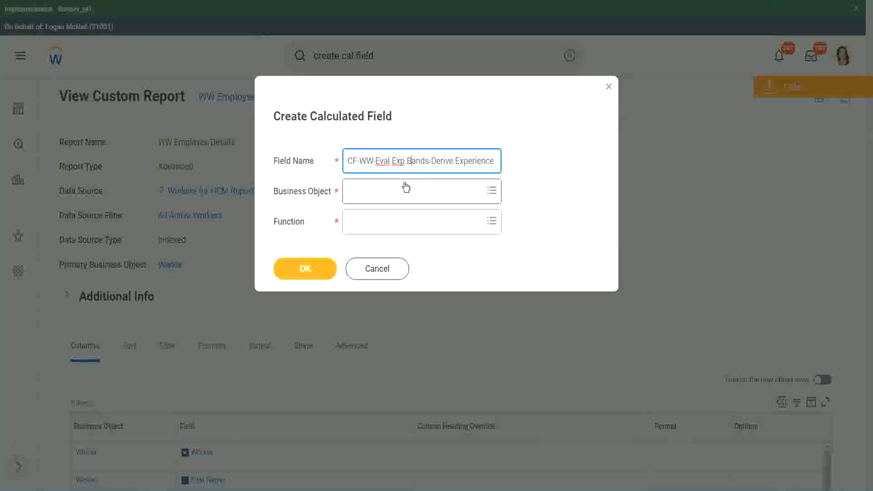
key("Right")
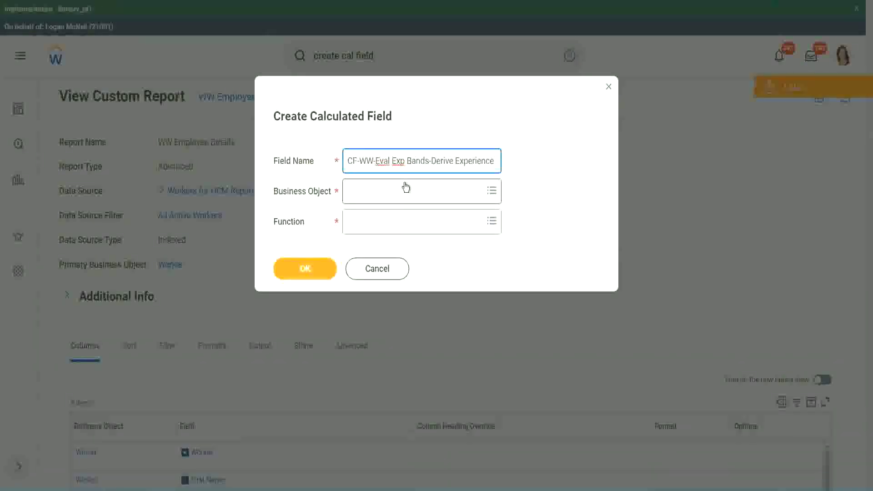
type("Band")
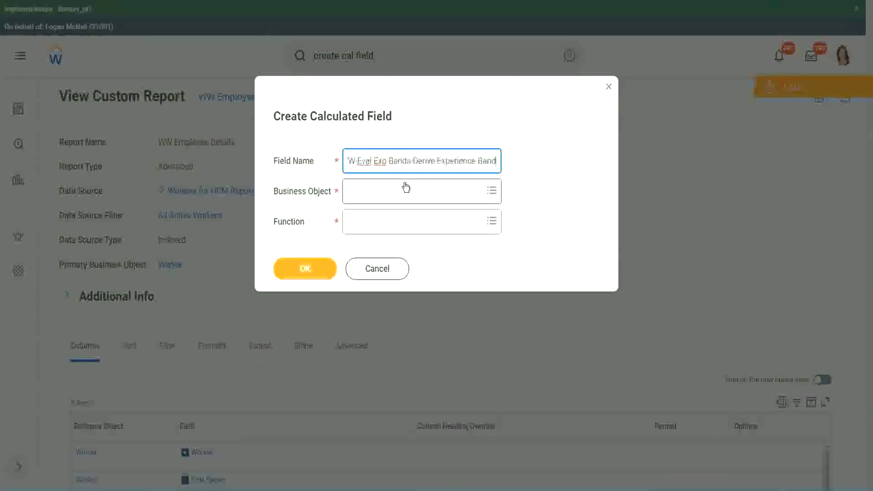
type("s from Years of")
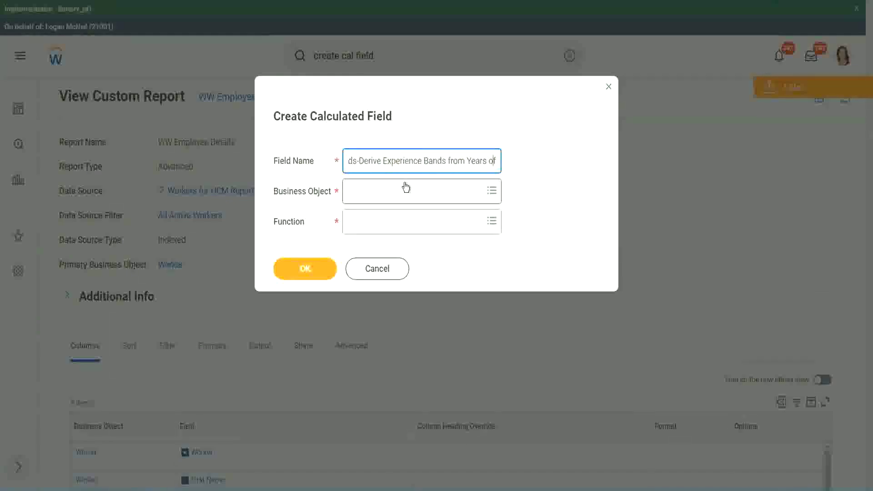
Step: Replace "Derive" with "Determine" in the new calculated field's name
key("Left")
key("Left")
key("Left")
key("Left")
key("Left")
key("Left")
key("Left")
key("Left")
key("Left")
key("Left")
key("Left")
key("Left")
key("Left")
key("Left")
key("Left")
key("Left")
key("Left")
key("Left")
key("Left")
key("Left")
key("shift+Left")
key("shift+Left")
key("shift+Left")
key("shift+Left")
key("shift+Left")
key("shift+Left")
type("Determine")
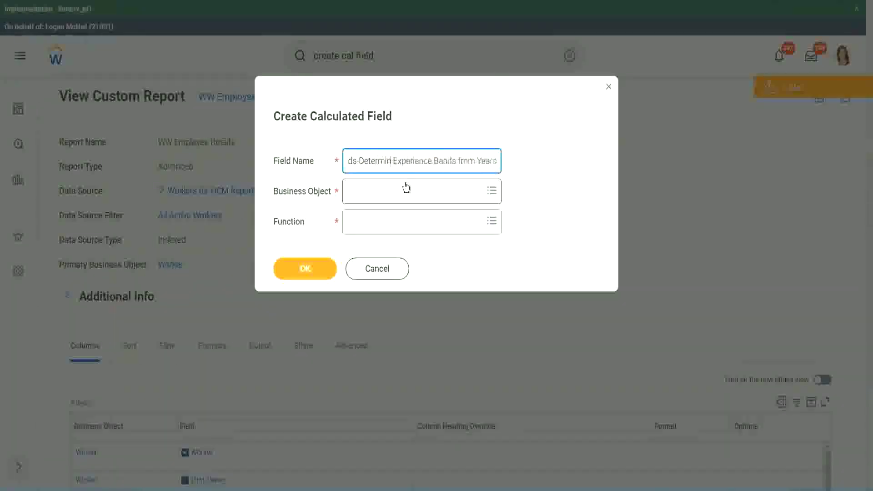
key("Right")
key("Right")
key("Right")
key("Right")
key("Right")
key("Right")
key("Right")
key("Right")
key("Right")
key("Right")
key("Right")
key("Right")
key("Right")
key("Right")
key("Right")
key("Right")
key("Right")
key("Right")
key("Right")
key("Right")
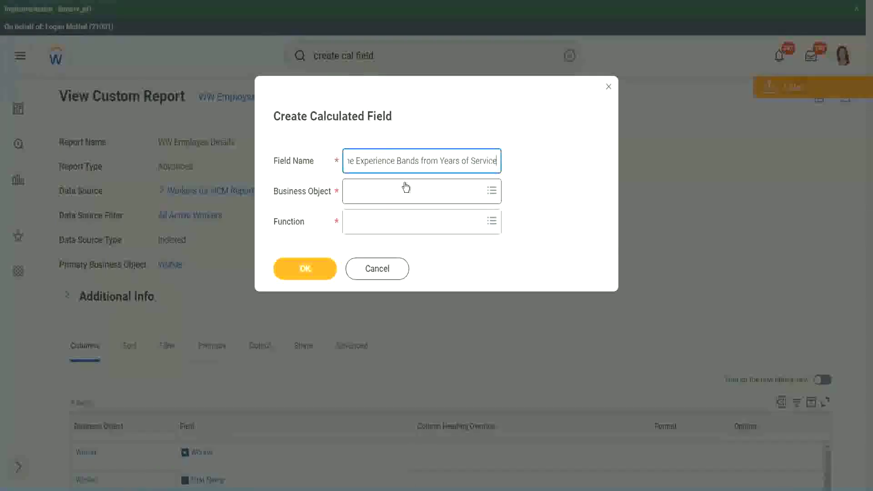
Step: Search the business objects for "worker" and set the new calculated field's business object to Worker
left_click(388, 192)
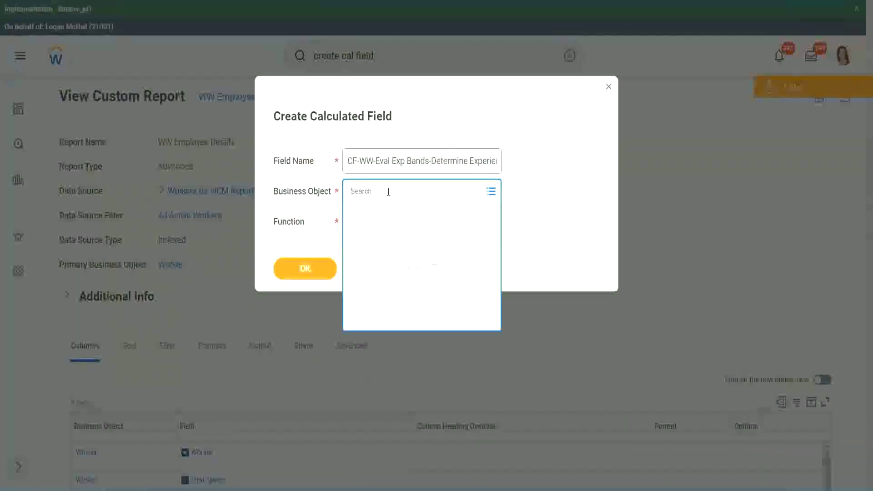
type("work")
key("Return")
type("er")
key("Return")
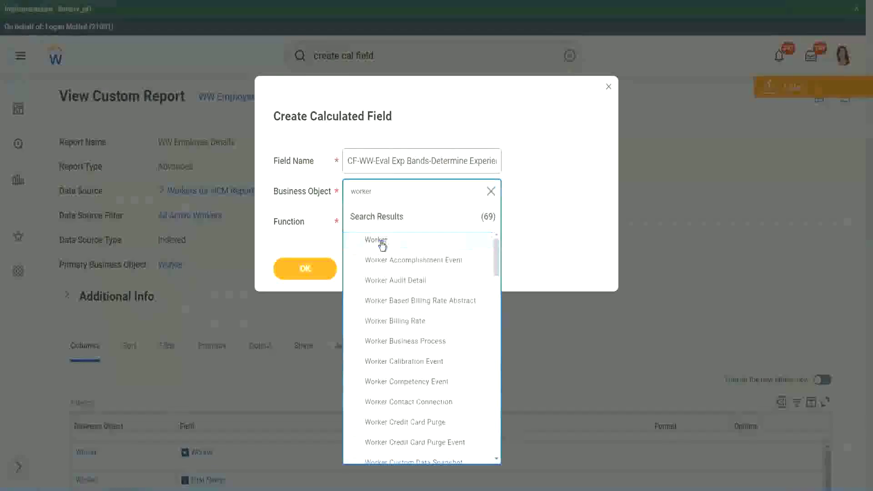
left_click(378, 241)
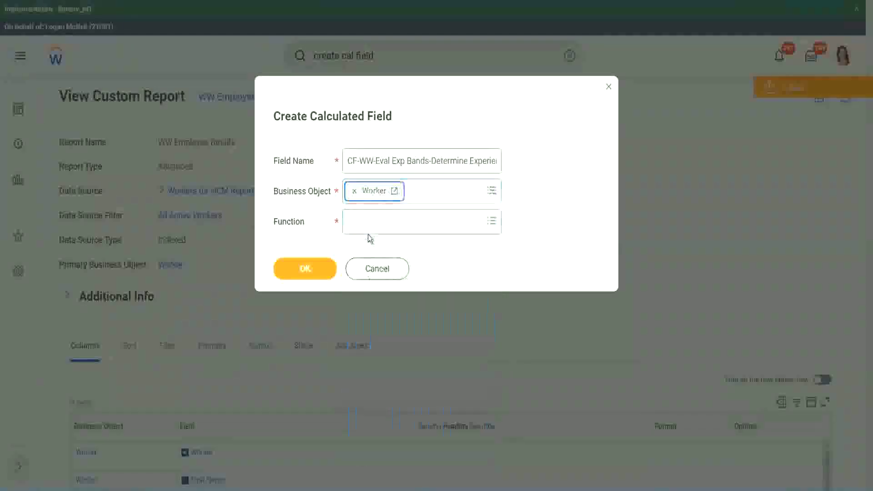
Step: Search the functions for "eval exp" and set the calculated field's function to Evaluate Expression Band
left_click(368, 220)
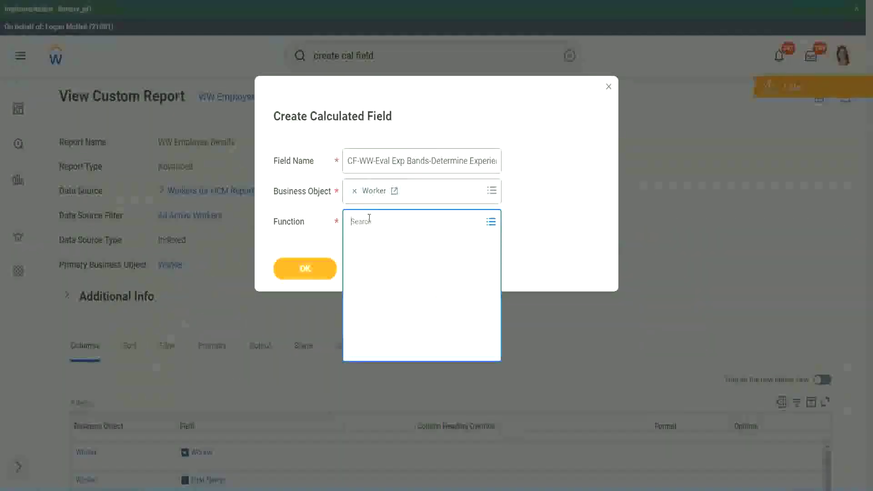
type("eval ex")
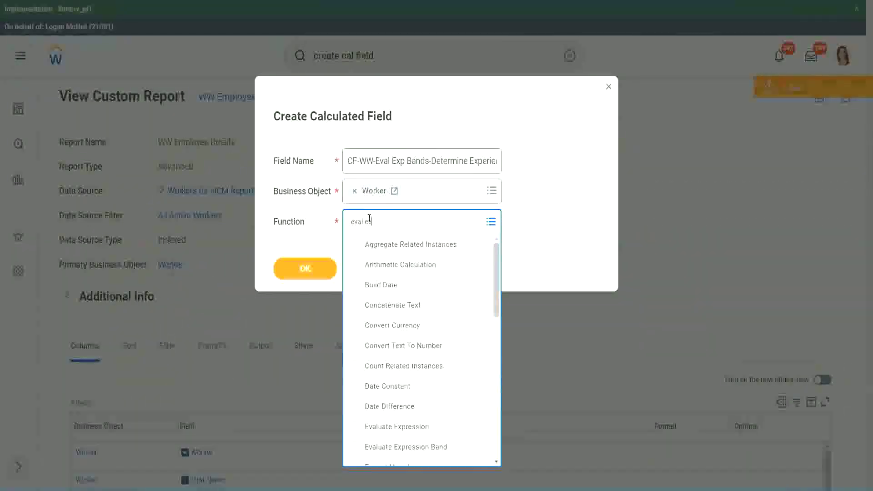
type("p")
key("Return")
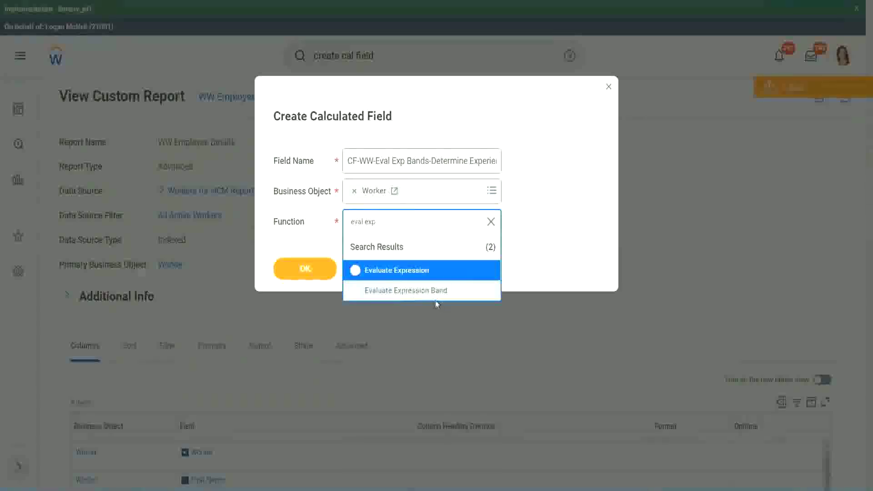
left_click(440, 295)
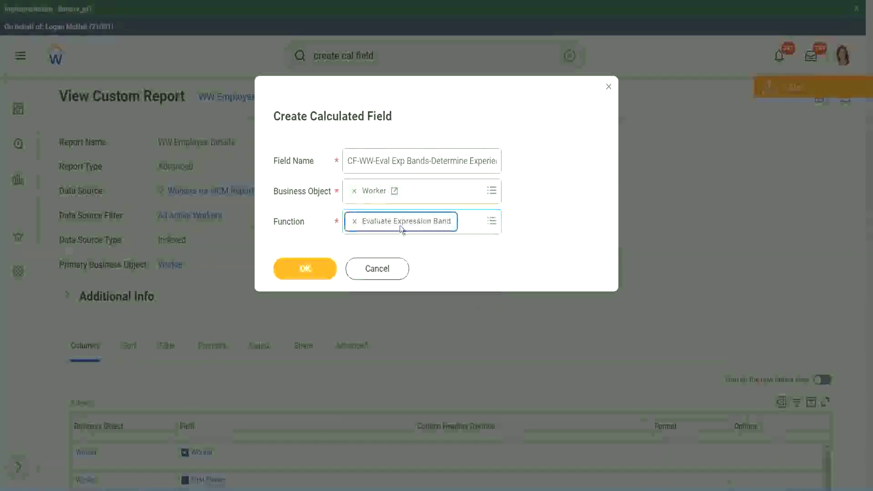
Step: Shorten "Eval Exp Bands" to "Eval Exp Band" in the field name and continue to the calculated field's definition
left_click(429, 161)
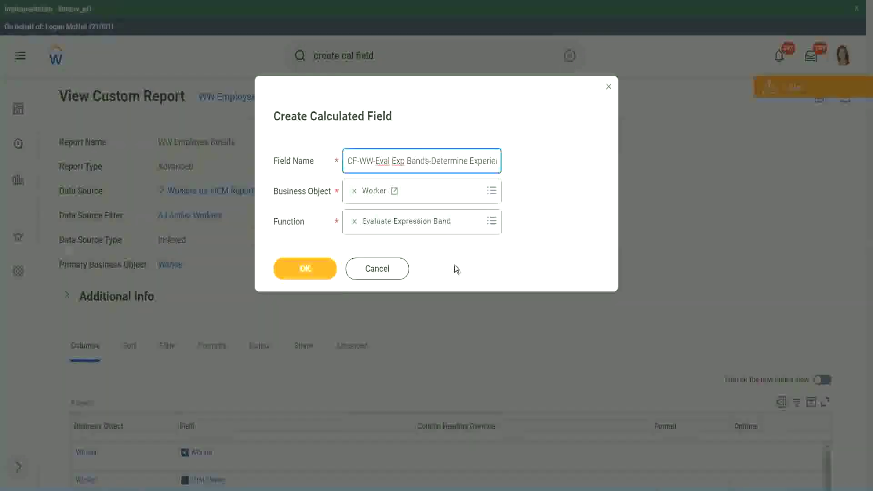
key("BackSpace")
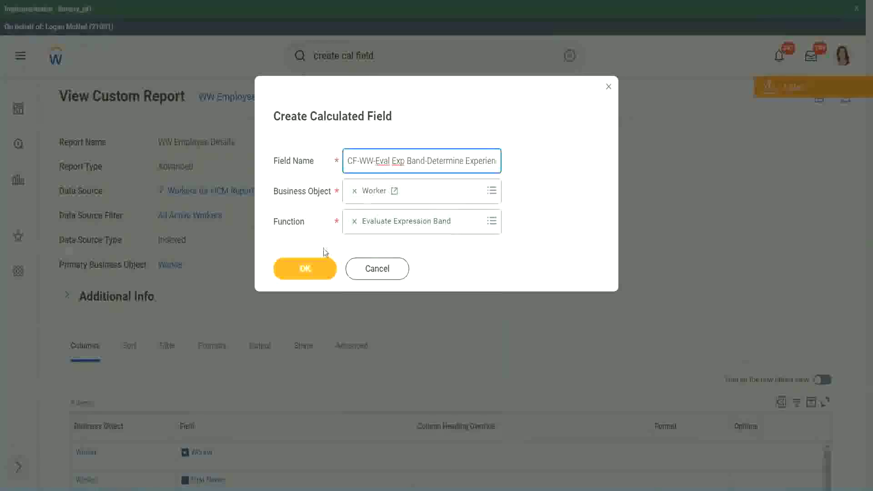
left_click(306, 268)
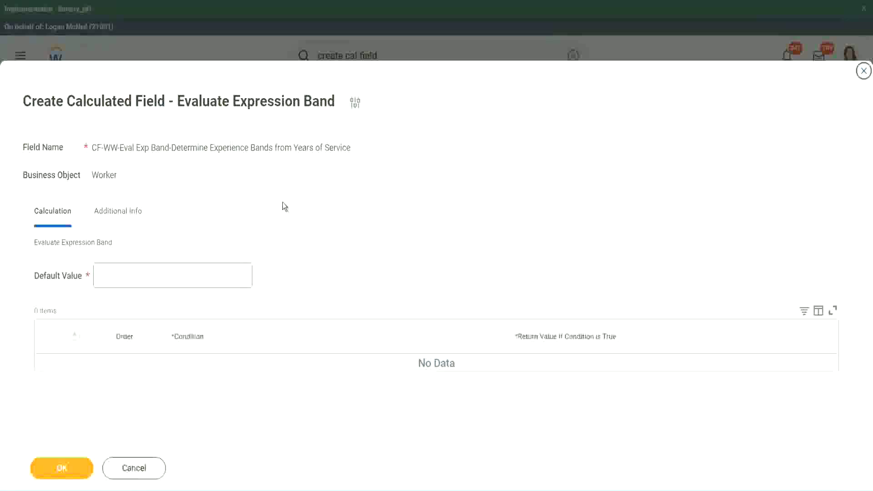
Step: Set the default value to "-" and add a first condition row
left_click(127, 281)
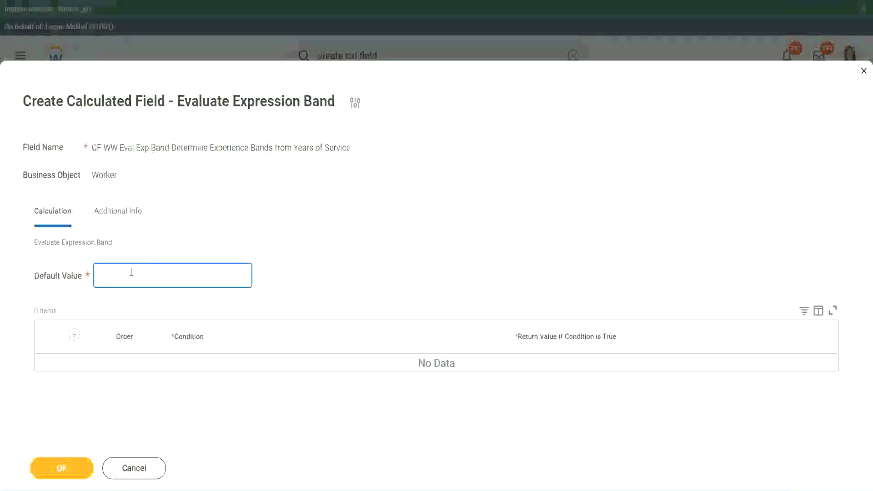
type("N")
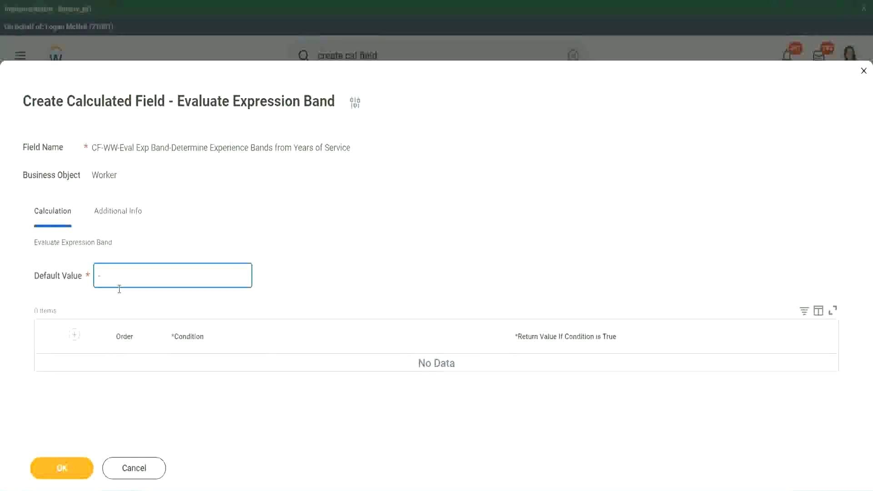
key("Tab")
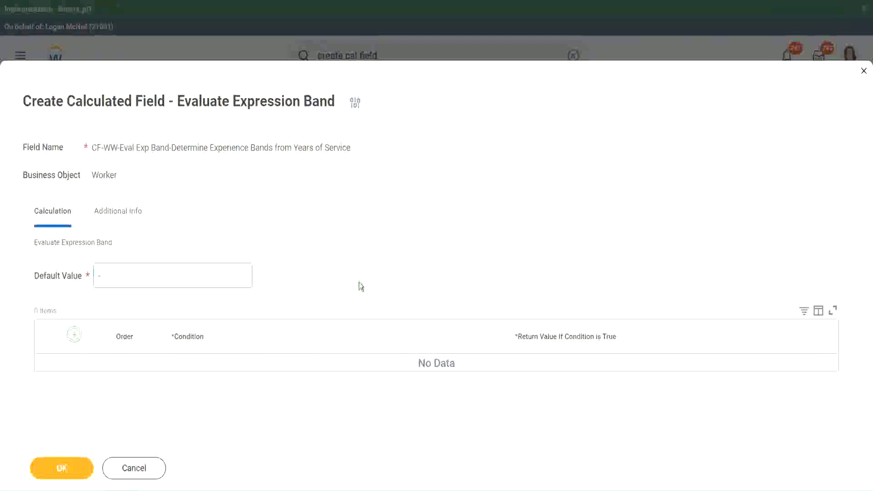
key("Return")
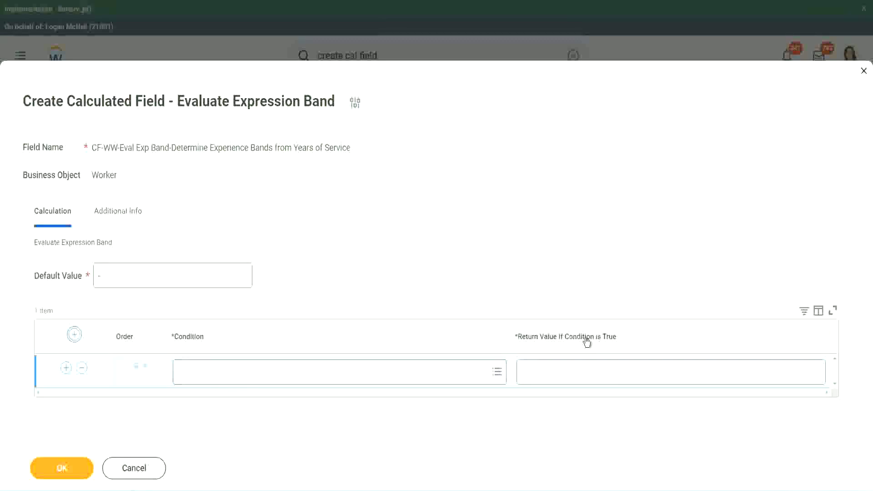
left_click(568, 372)
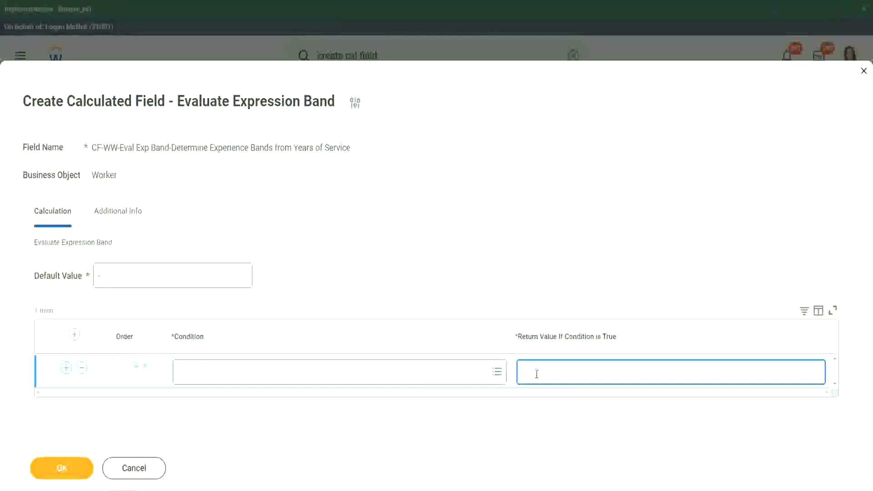
type("adkadjaidjaidjaid")
key("BackSpace")
key("BackSpace")
key("BackSpace")
key("BackSpace")
key("BackSpace")
key("BackSpace")
key("BackSpace")
key("BackSpace")
key("BackSpace")
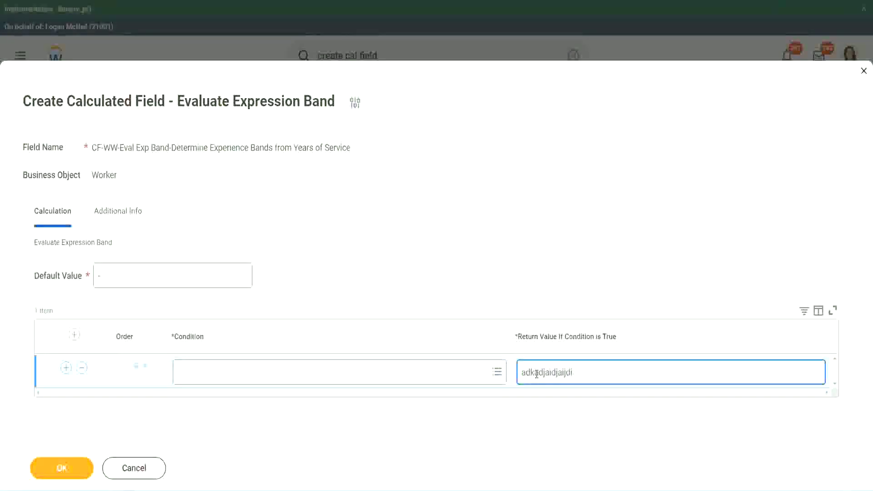
key("BackSpace")
key("BackSpace")
key("BackSpace")
key("BackSpace")
key("BackSpace")
key("BackSpace")
key("BackSpace")
key("BackSpace")
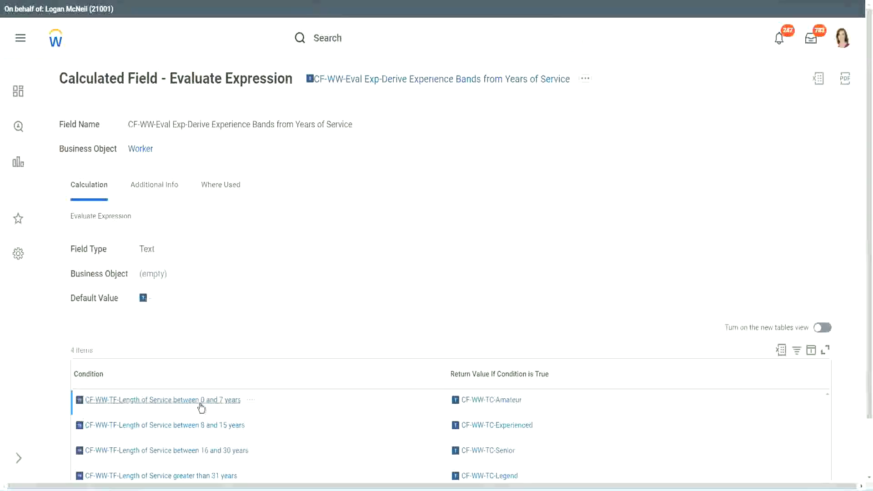
Step: Copy the existing field's "CF-WW-TF-Length of Service between 0 and 7 years" condition into the first row and set its return value to Amateur
right_click(201, 403)
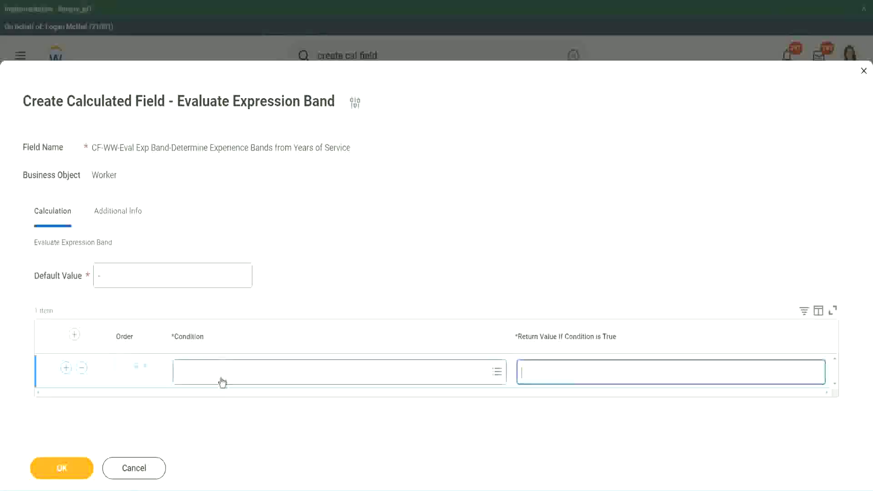
left_click(221, 377)
type("CF-WW-TF-Length of Service between 0 and 7 years")
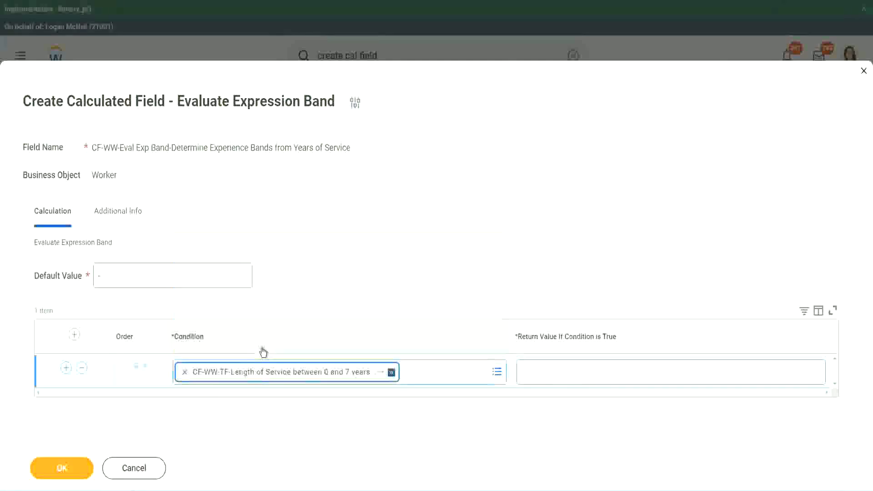
left_click(552, 364)
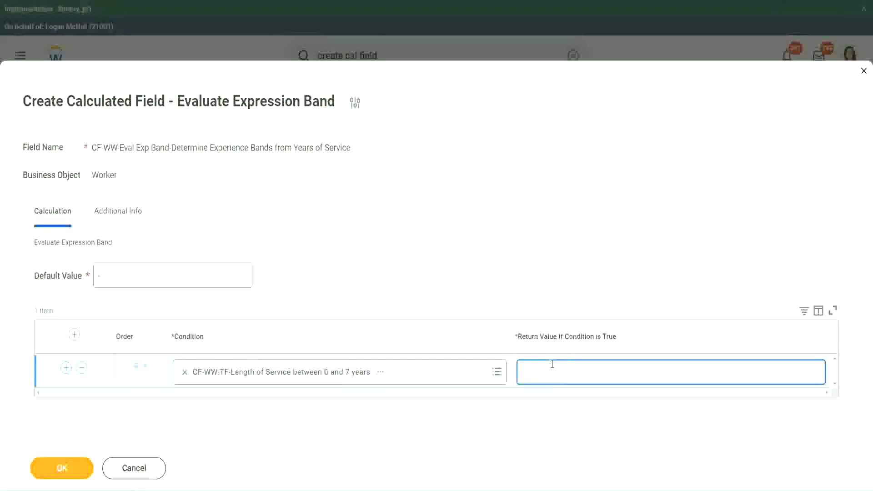
type("Amateur")
Step: Add three more empty condition rows below the Amateur row
left_click(66, 368)
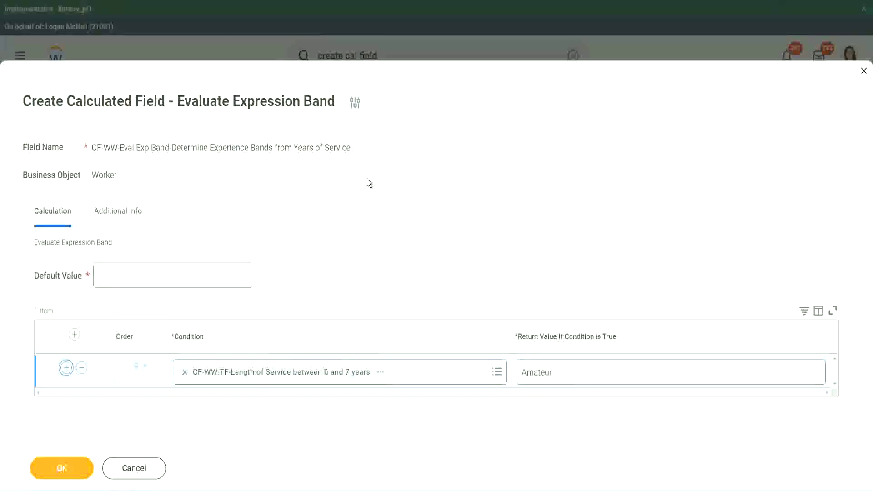
left_click(65, 402)
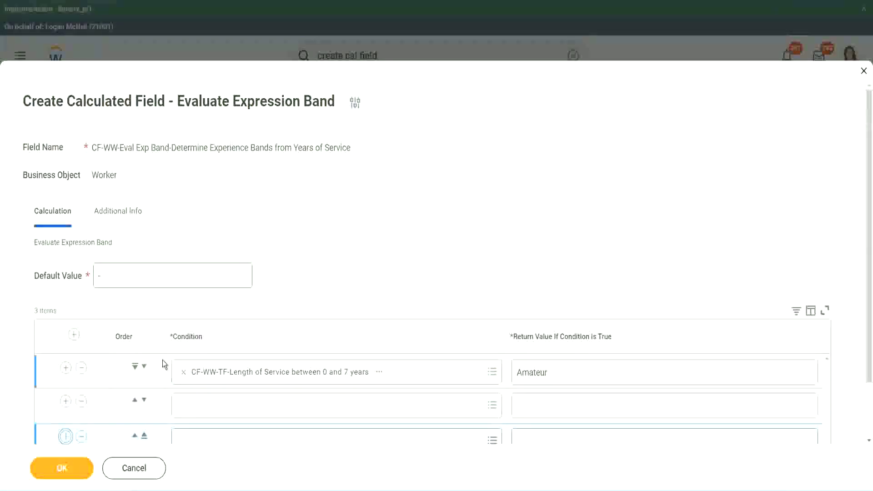
scroll(164, 362, "down", 2)
left_click(65, 370)
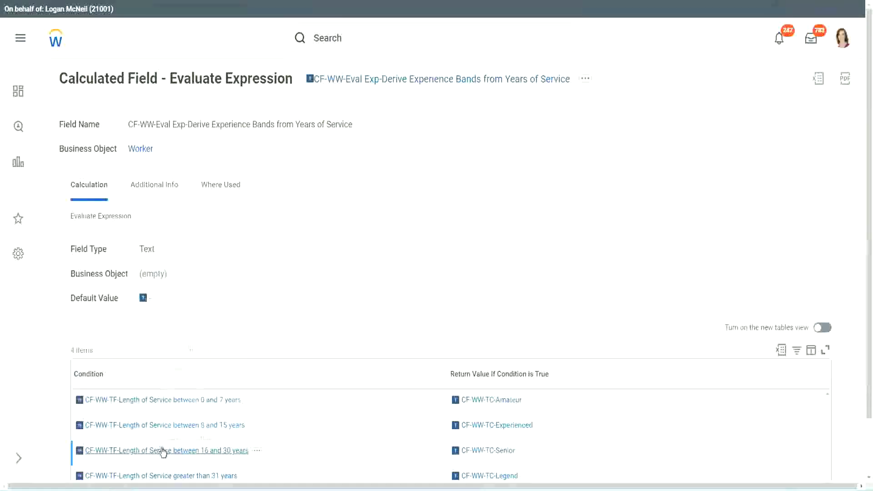
Step: Copy "CF-WW-TF-Length of Service between 16 and 30 years" from the existing field into the second row's condition and move it down to third place
right_click(162, 450)
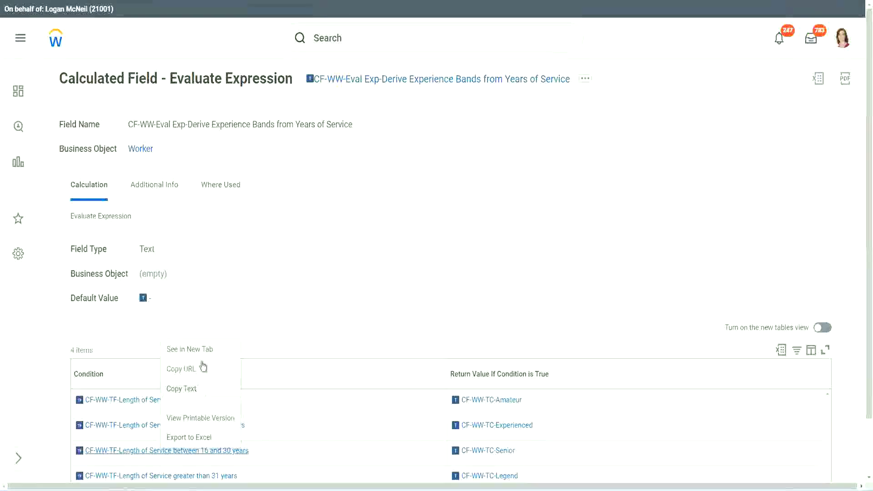
left_click(197, 367)
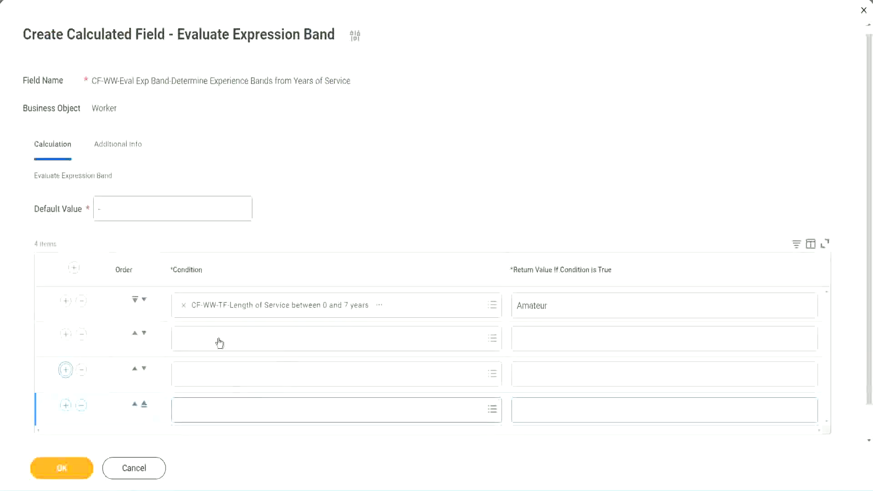
left_click(221, 338)
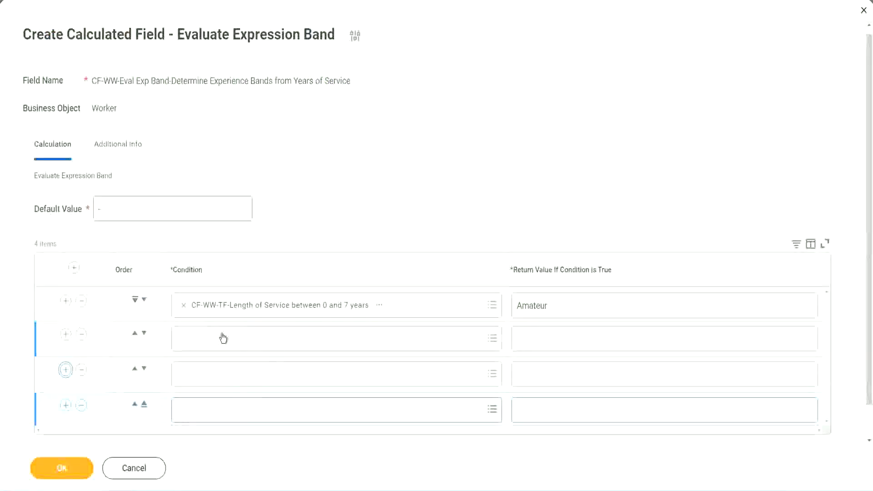
key("ctrl+v")
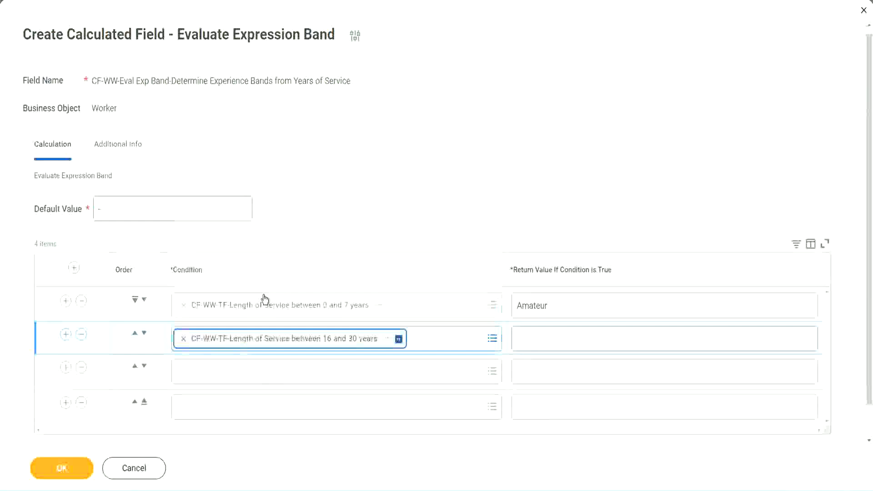
left_click(143, 334)
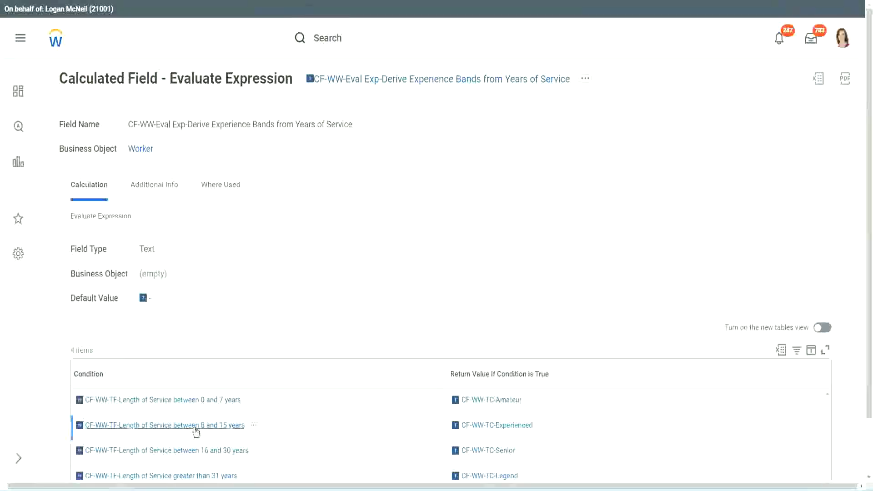
Step: Copy "CF-WW-TF-Length of Service between 8 and 15 years" from the existing field into the empty second row's condition
right_click(196, 430)
left_click(225, 326)
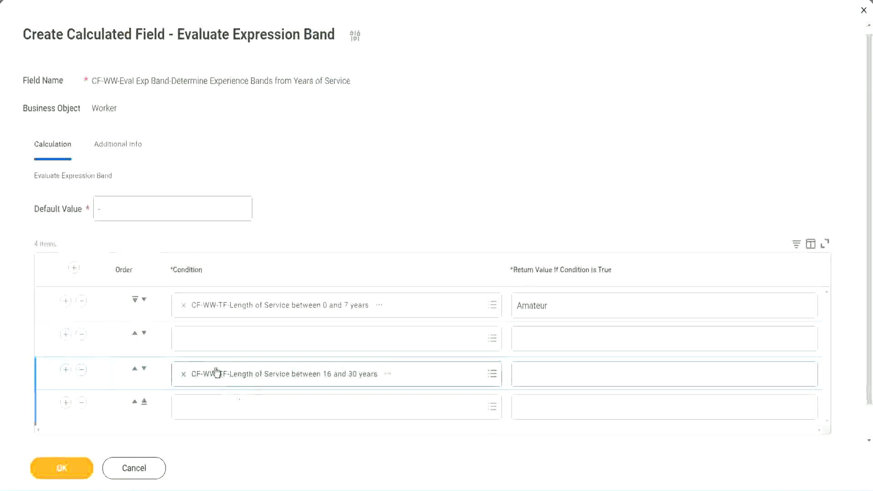
left_click(219, 348)
key("ctrl+v")
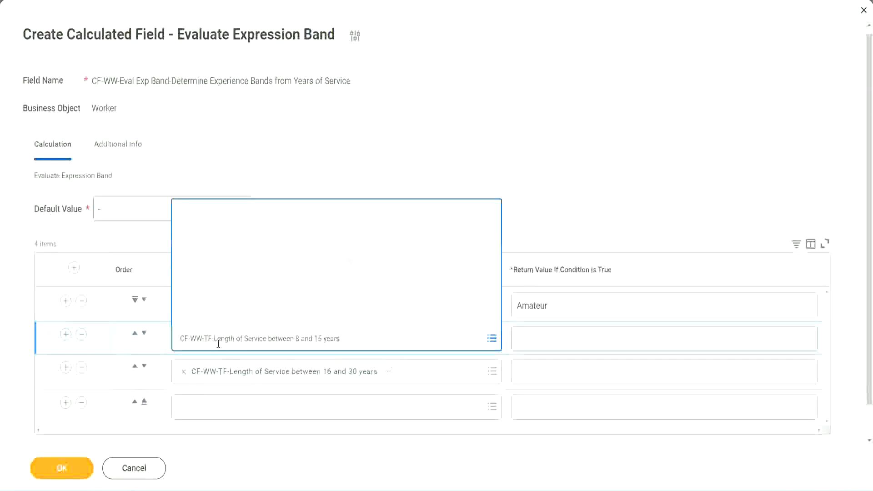
key("Return")
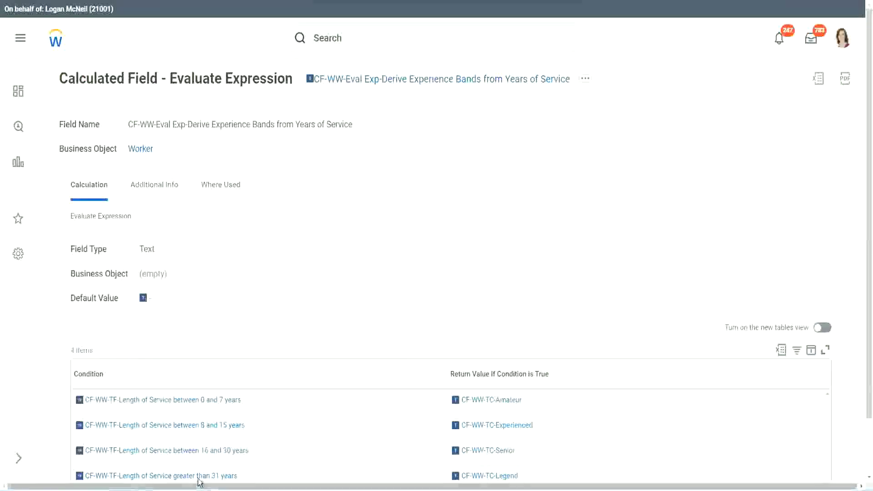
Step: Copy "CF-WW-TF-Length of Service greater than 31 years" from the existing field into the fourth row's condition and open its return value for editing
right_click(250, 451)
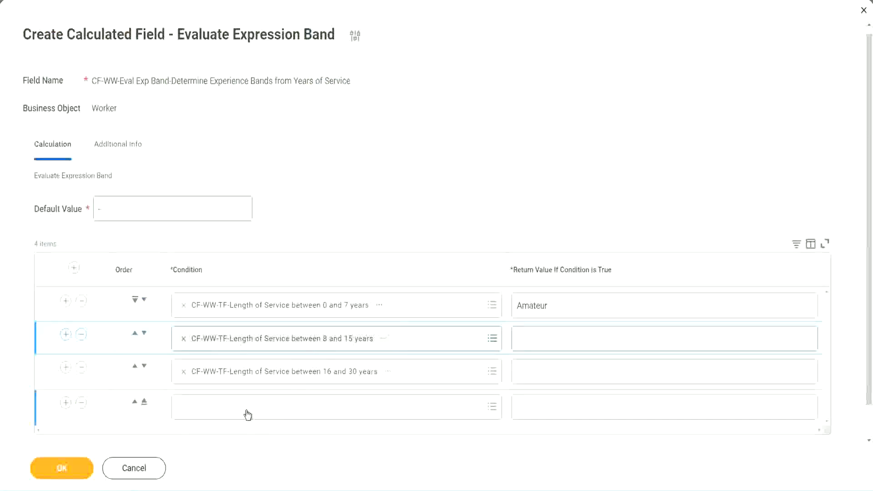
left_click(248, 414)
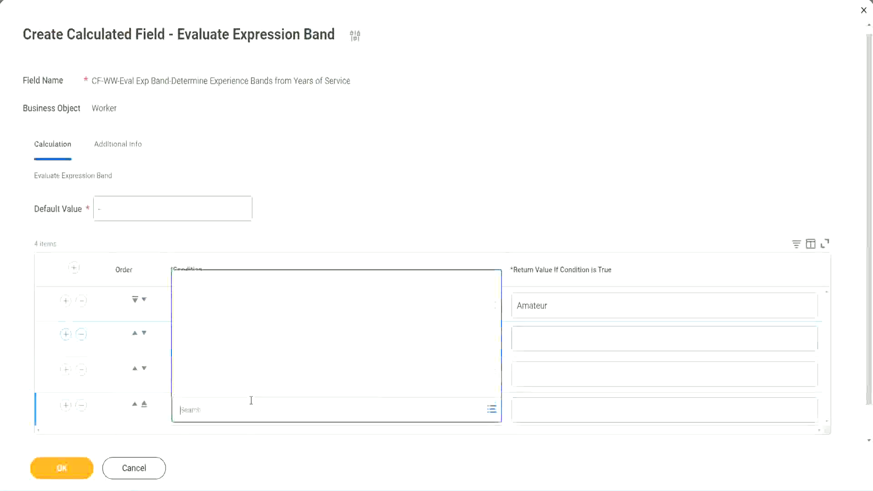
key("ctrl+v")
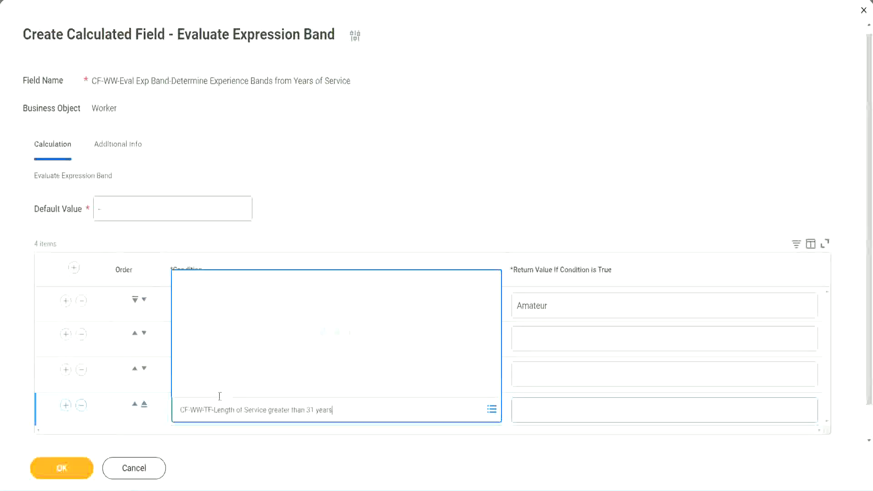
key("Return")
left_click(574, 410)
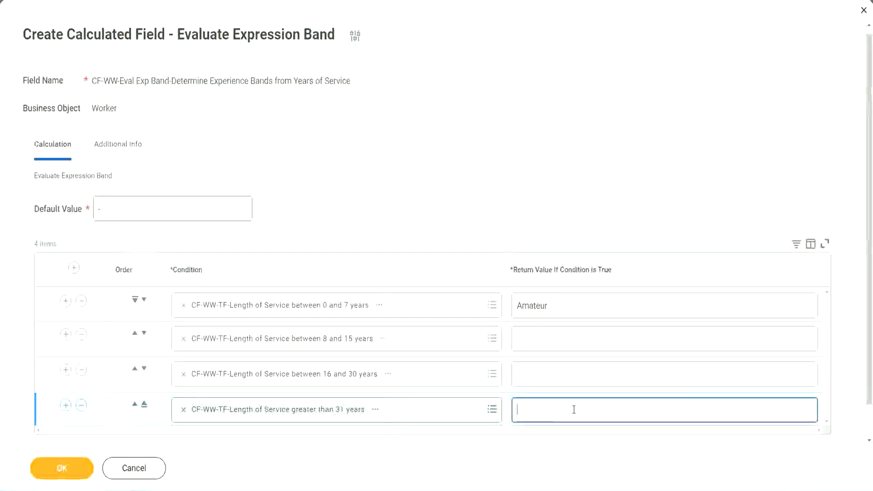
Step: Enter return values Legend, Senior and Experienced for the over-31, 16–30 and 8–15 year conditions, respectively, and save the calculated field
type("Le")
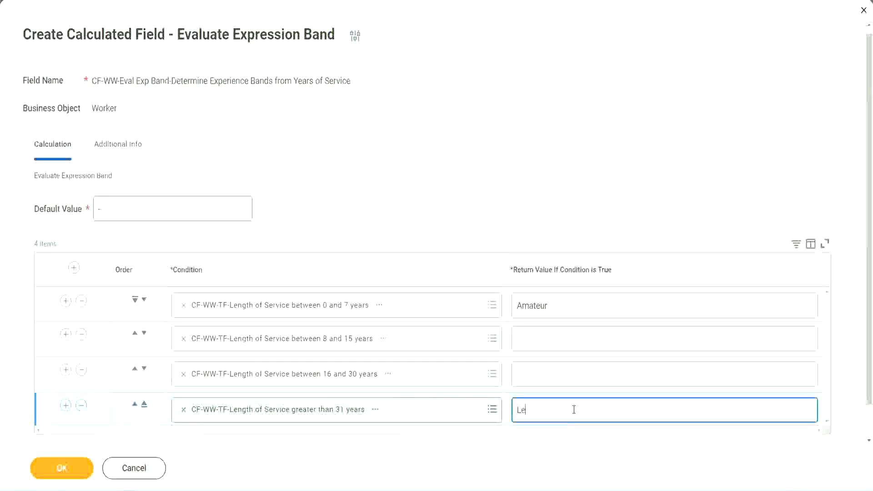
type("gend")
left_click(537, 373)
type("Senior")
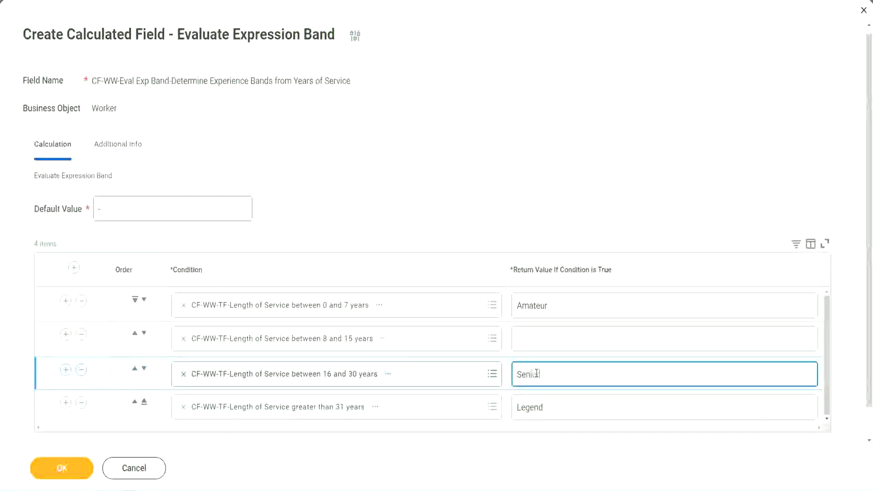
left_click(551, 340)
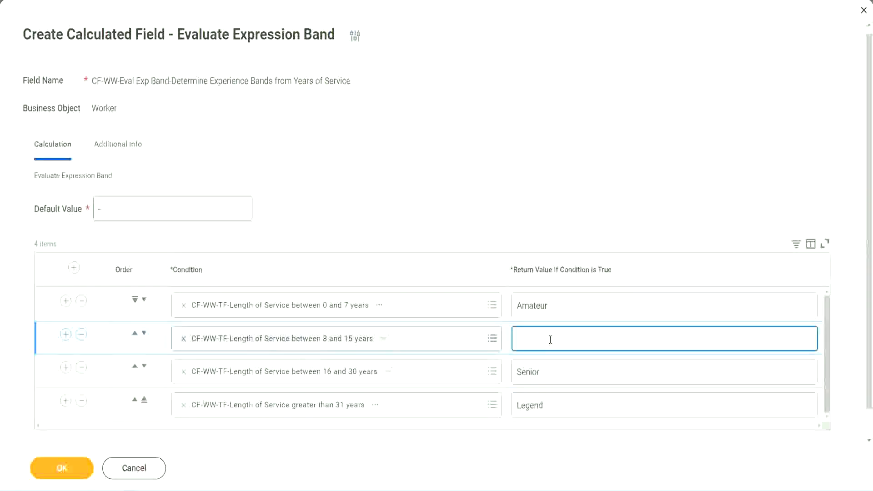
type("Experienced")
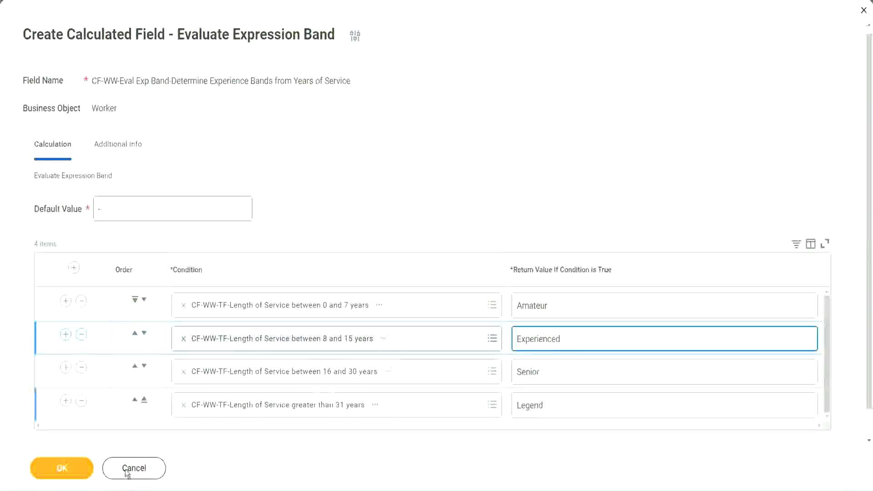
left_click(86, 462)
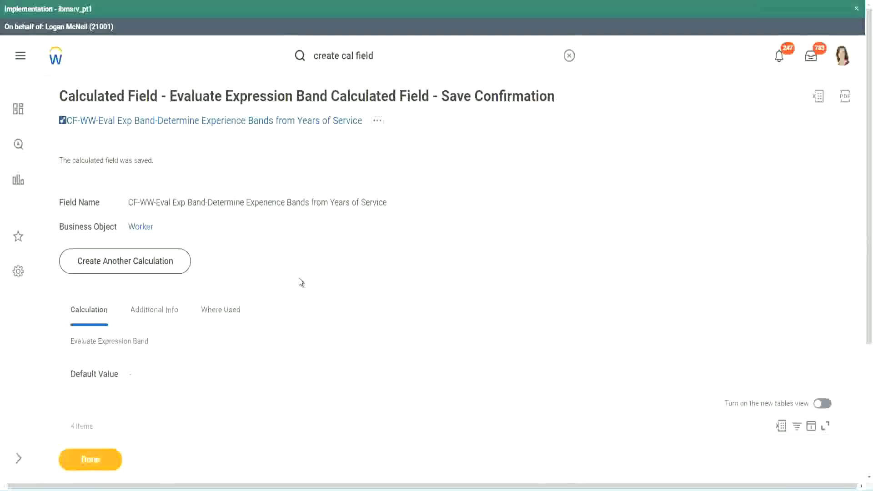
Step: Check the return value of each length-of-service condition in the saved calculated field
scroll(298, 278, "down", 2)
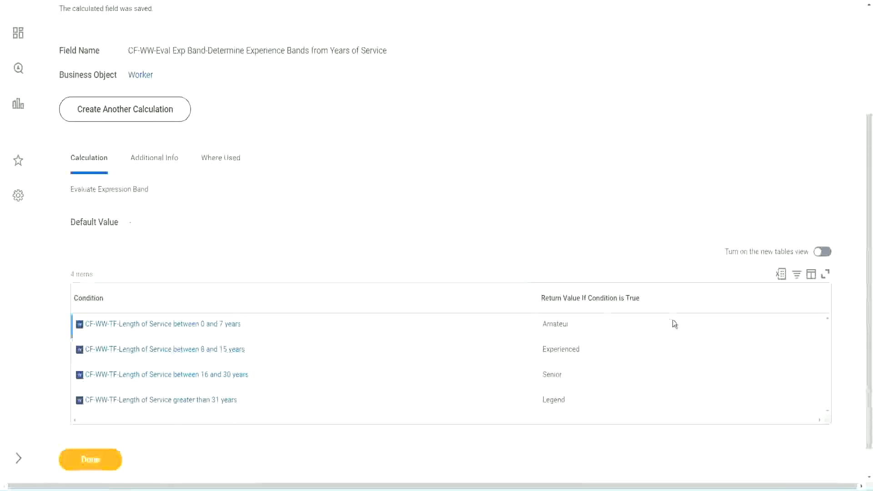
double_click(564, 325)
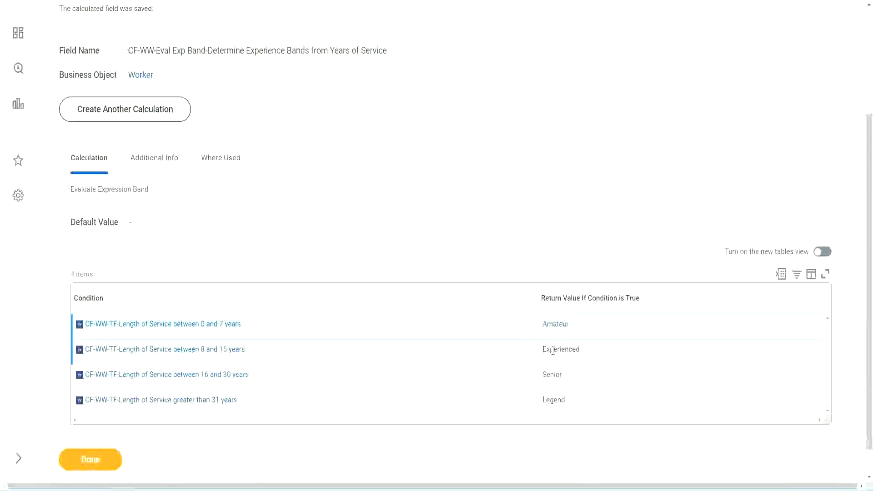
double_click(556, 349)
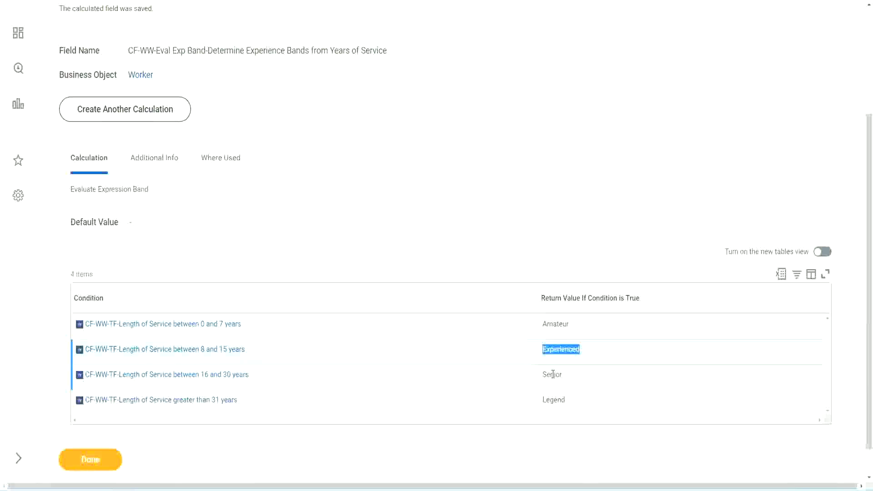
double_click(553, 374)
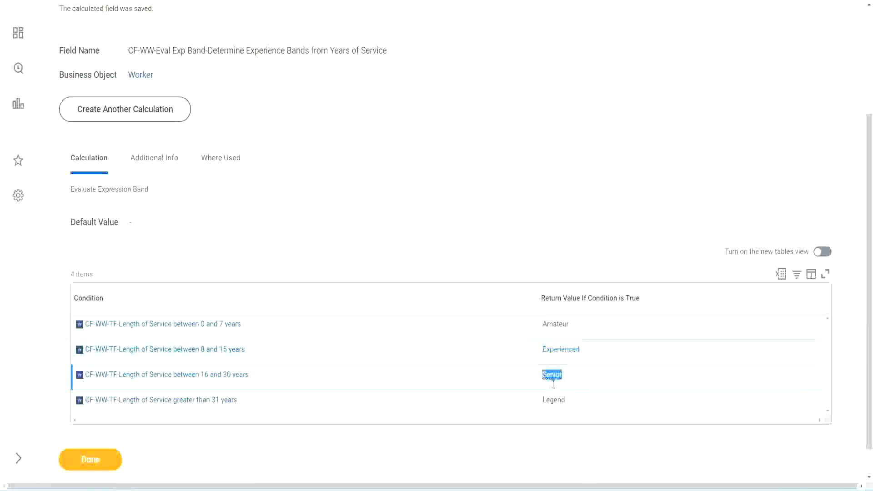
left_click(556, 397)
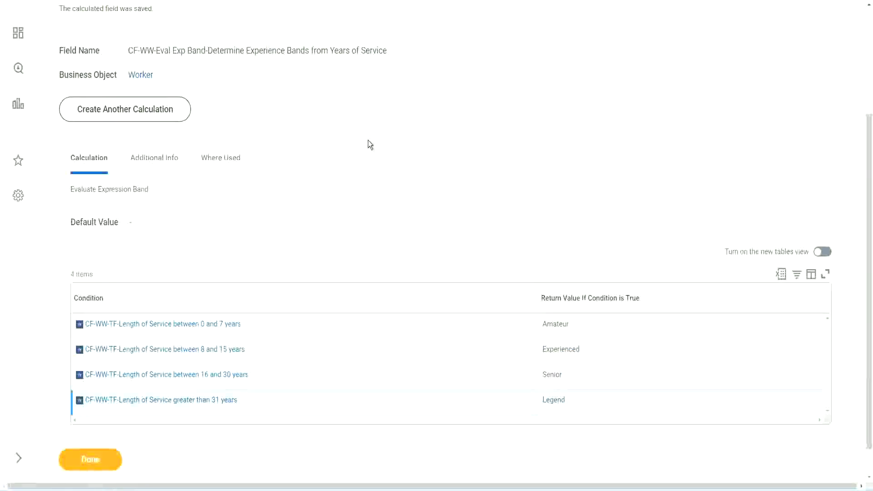
Step: Copy the name of the saved Evaluate Expression Band field as text
scroll(368, 141, "up", 3)
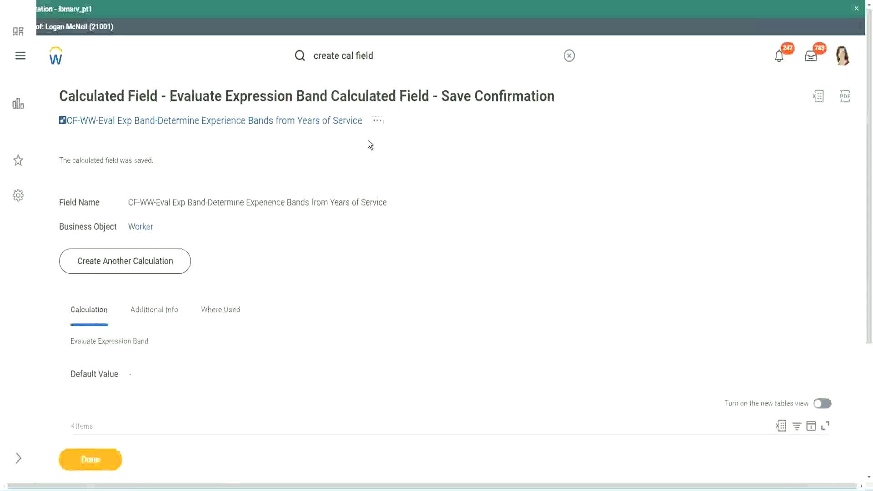
right_click(287, 123)
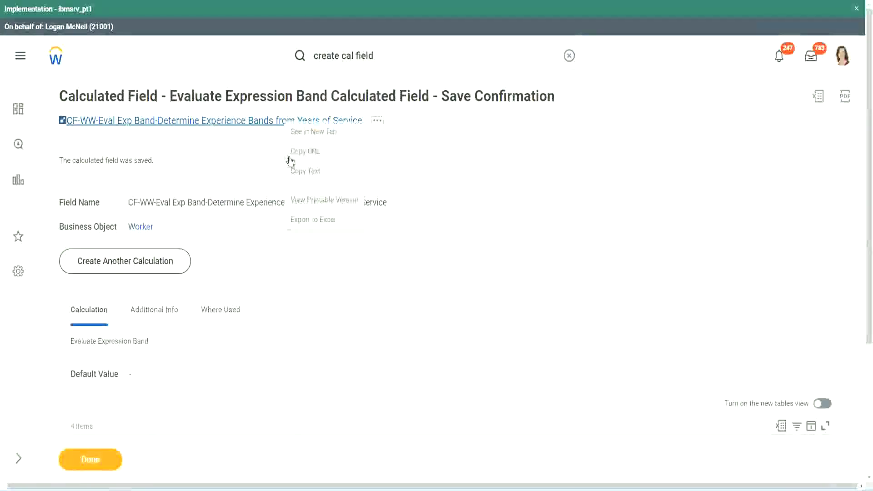
left_click(301, 172)
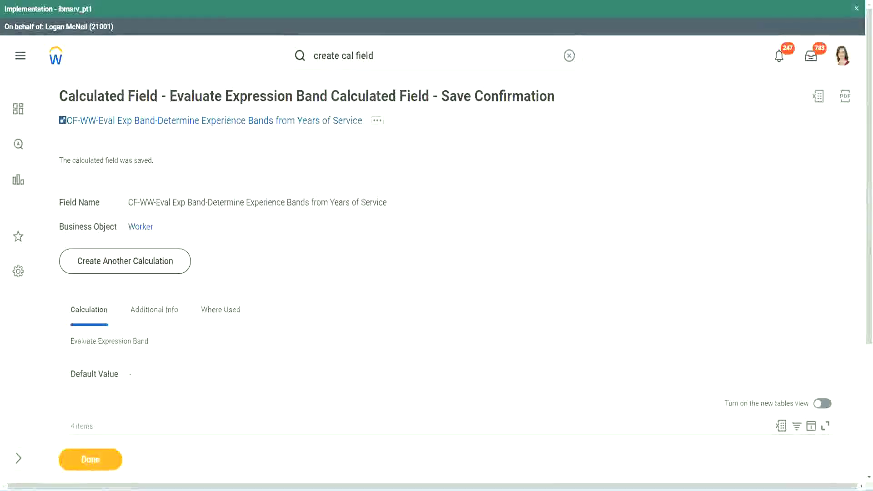
Step: Review the saved field's definition and conditions, returning to Workday from the calculated field functions slide
scroll(289, 352, "down", 2)
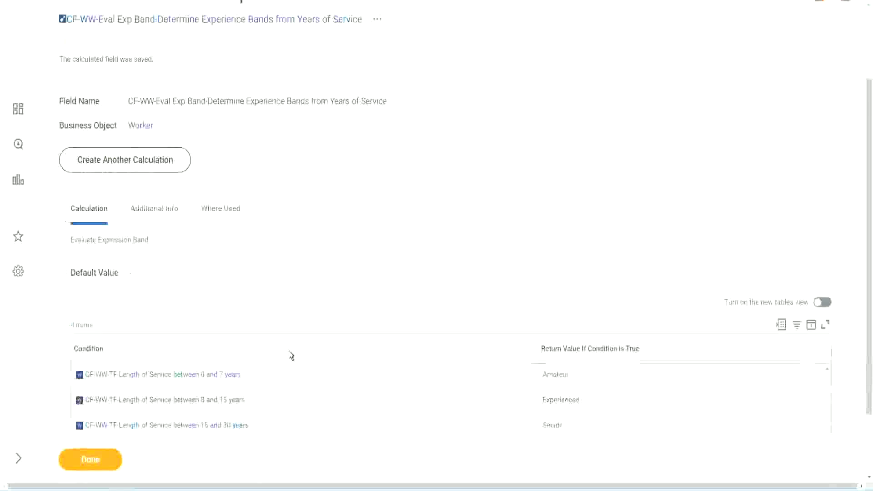
scroll(289, 356, "down", 1)
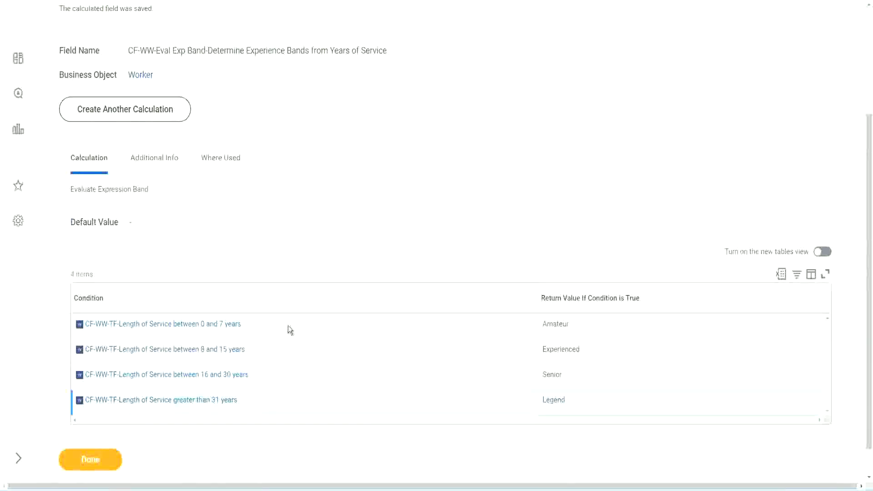
scroll(293, 325, "down", 1)
scroll(304, 205, "up", 2)
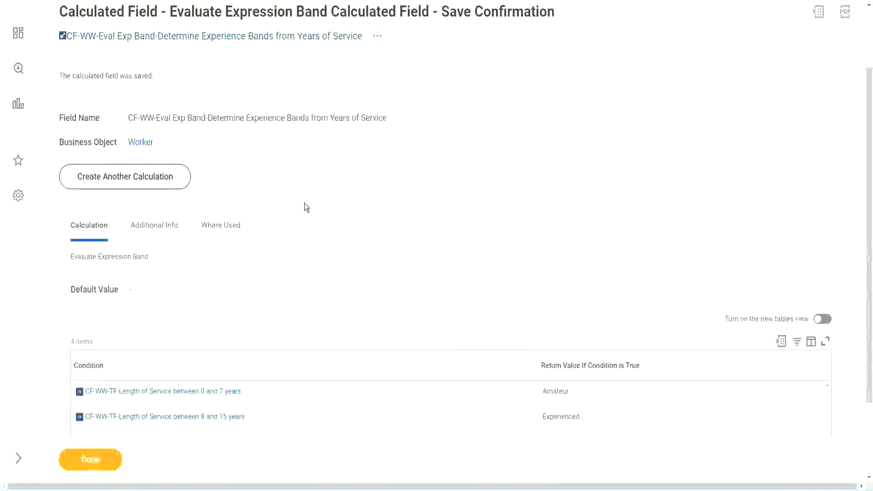
scroll(304, 203, "down", 2)
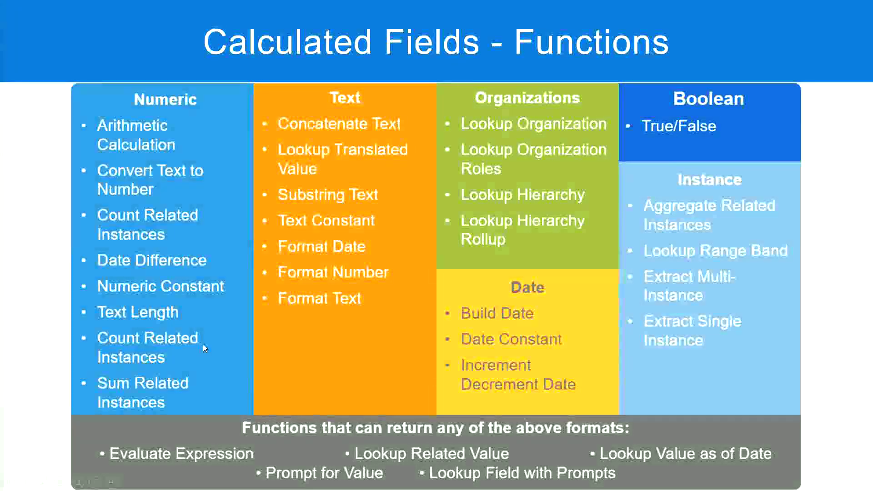
key("alt+Tab")
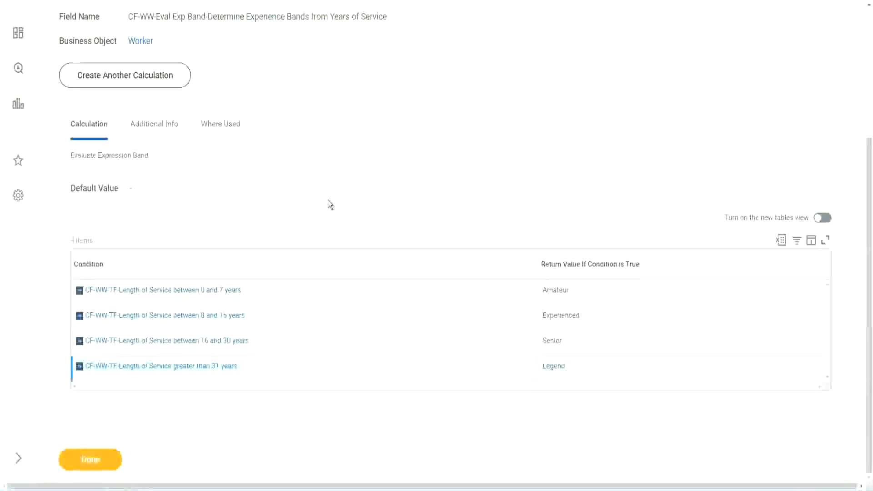
scroll(329, 200, "up", 1)
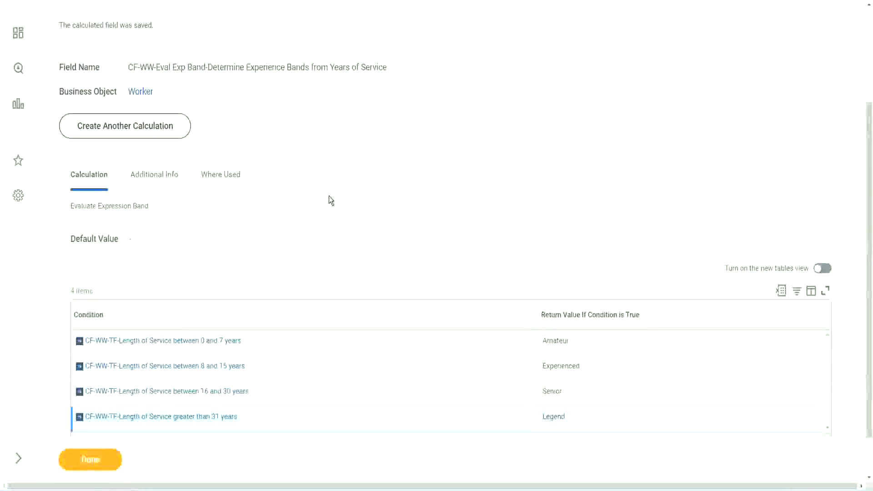
scroll(329, 196, "up", 3)
scroll(329, 196, "down", 4)
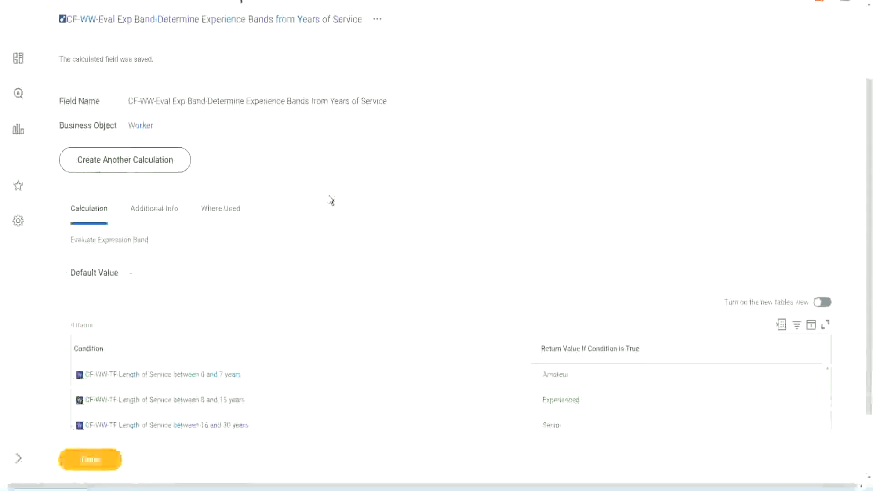
Step: Close the save confirmation and open the WW Employee Details custom report for editing
left_click(101, 459)
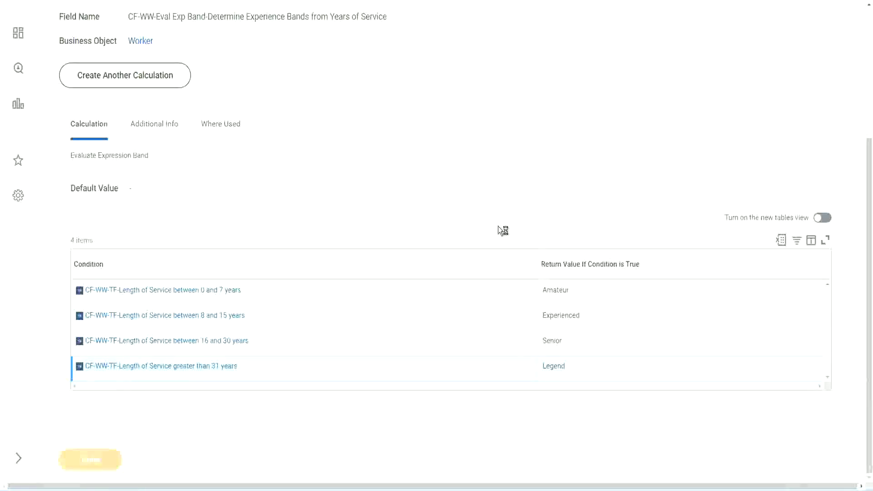
scroll(391, 207, "down", 3)
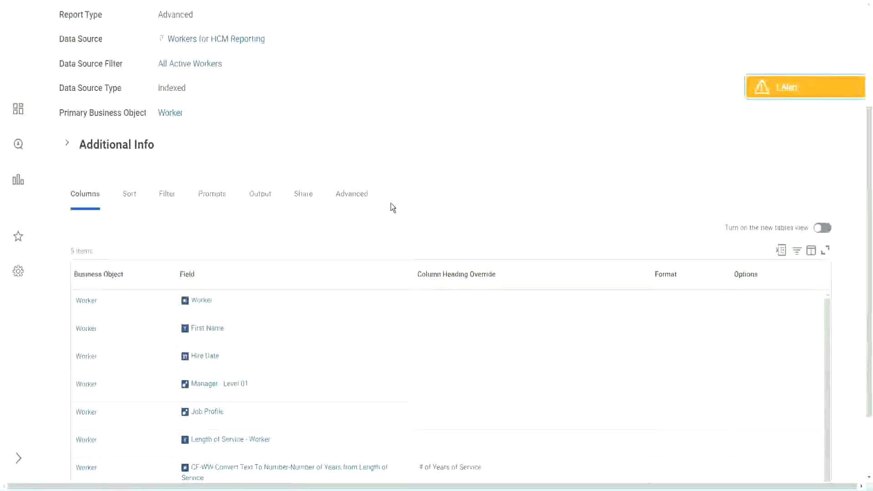
scroll(392, 203, "up", 3)
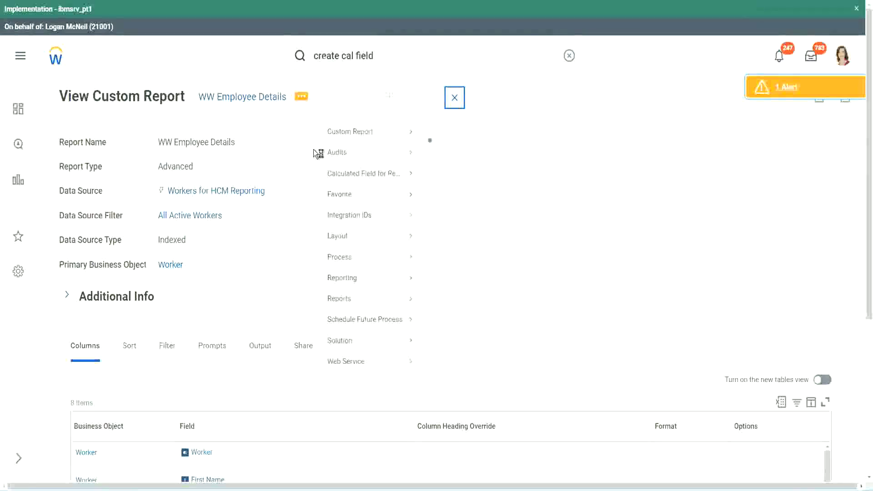
mouse_move(347, 144)
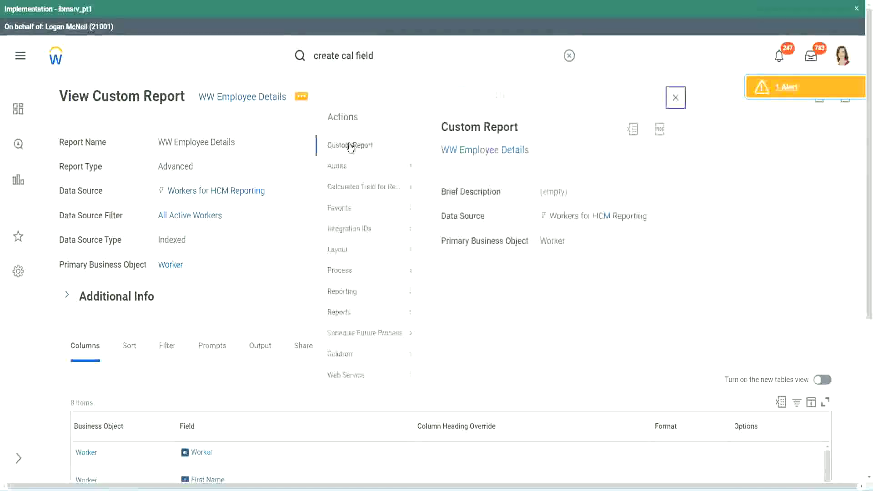
left_click(443, 147)
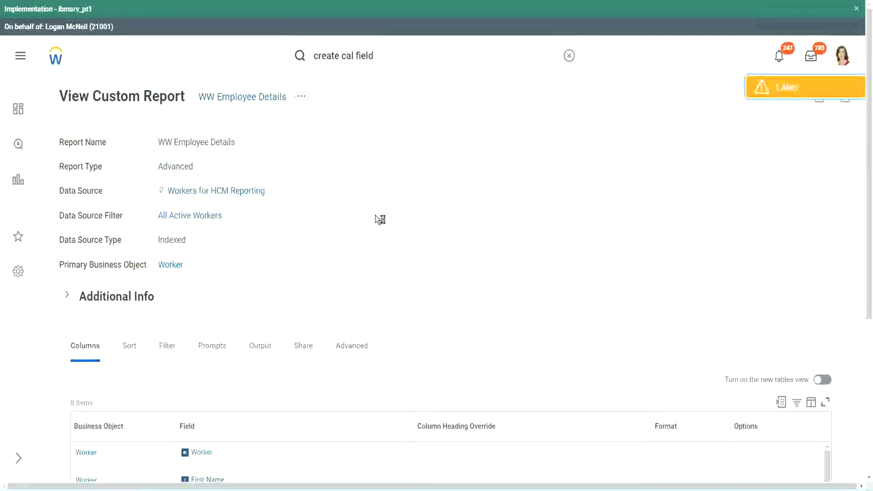
Step: Add an empty Worker column row below the Experience Bands column in the report
scroll(380, 220, "down", 1)
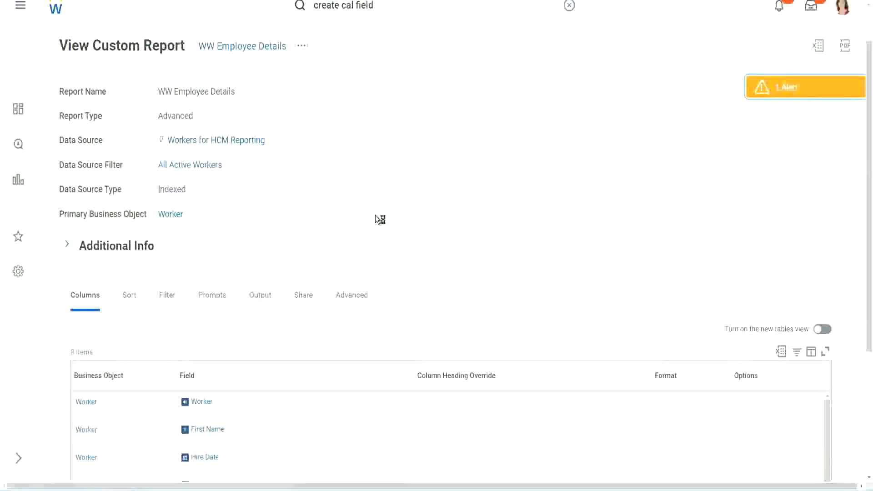
scroll(380, 219, "down", 4)
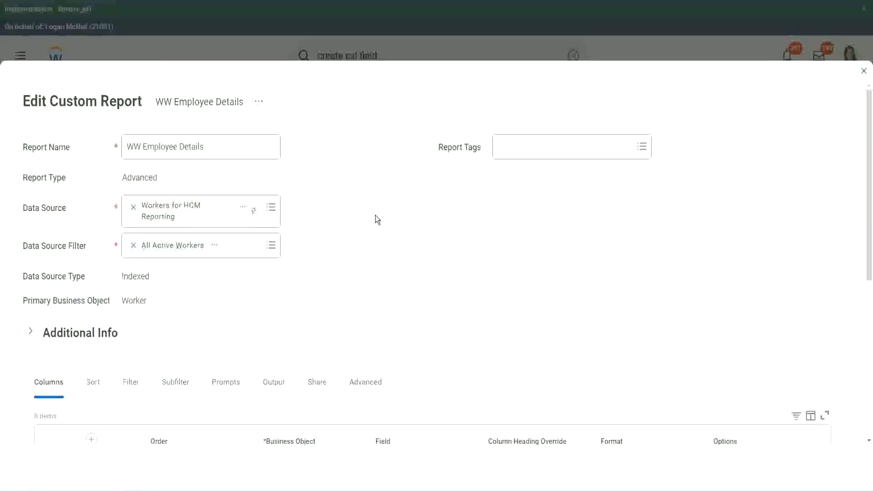
scroll(376, 220, "down", 7)
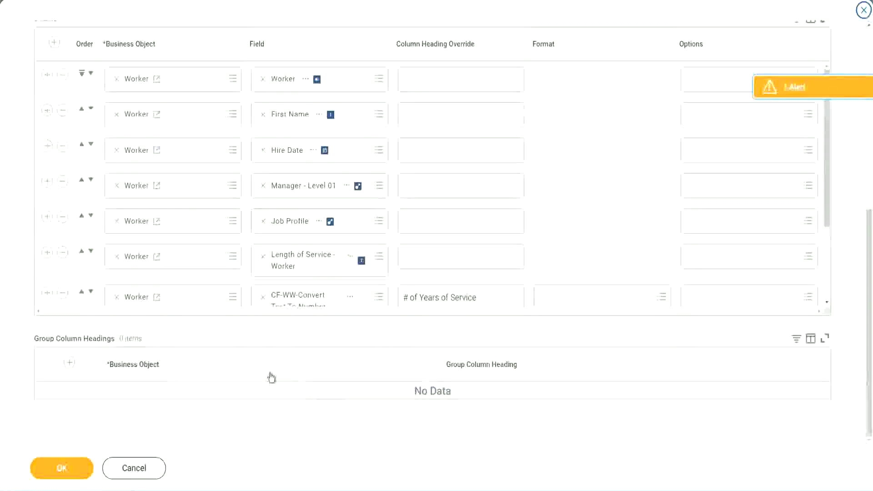
scroll(154, 250, "down", 3)
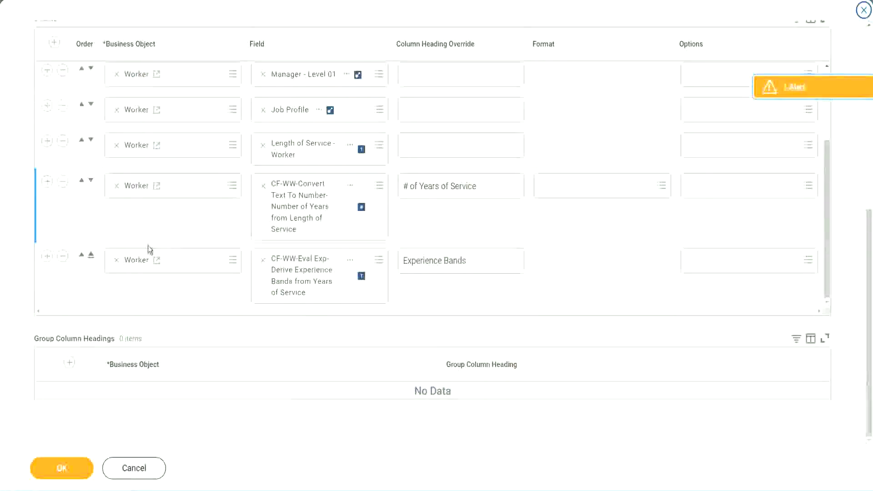
left_click(48, 256)
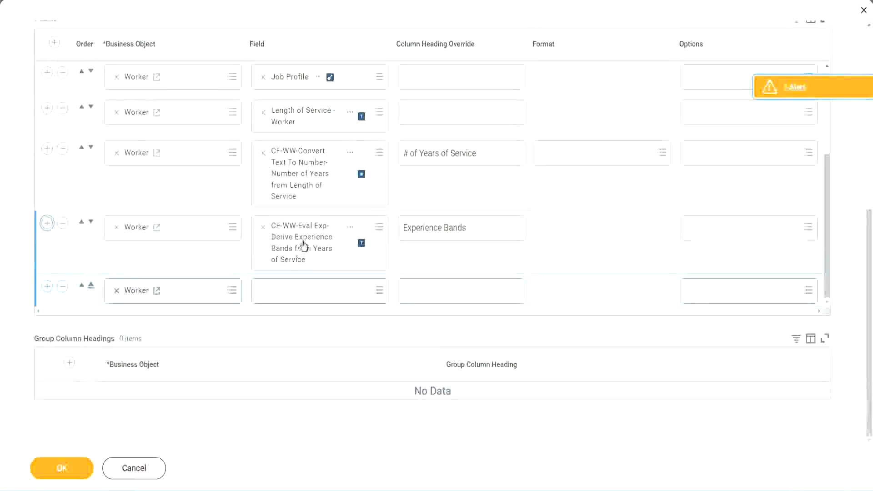
Step: Copy the existing Experience Bands column's field name and paste it into the new row's field search
right_click(302, 247)
left_click(330, 295)
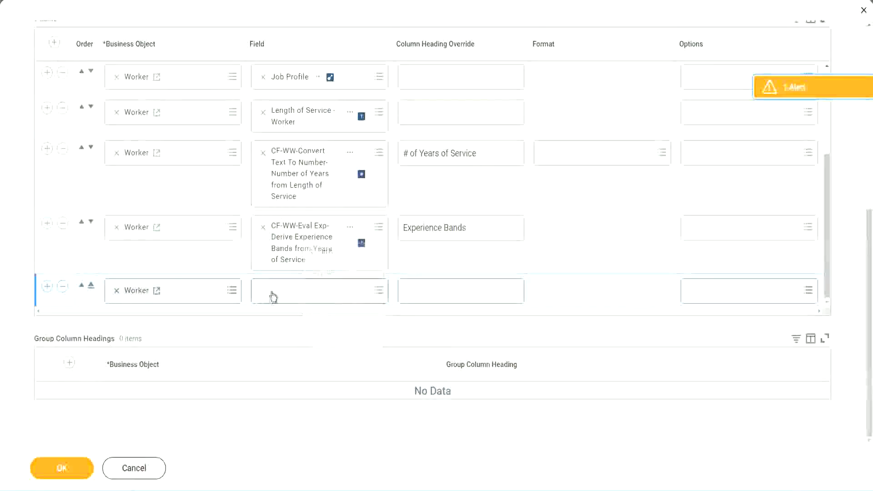
left_click(326, 296)
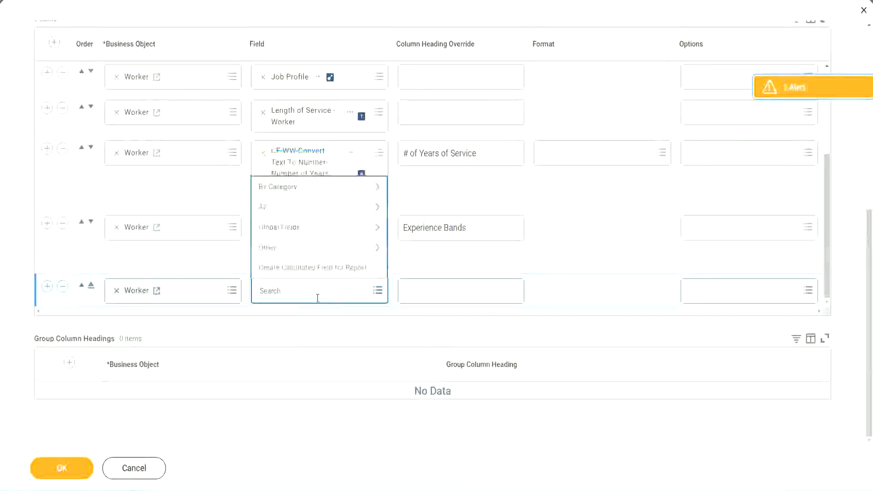
key("ctrl+v")
key("Return")
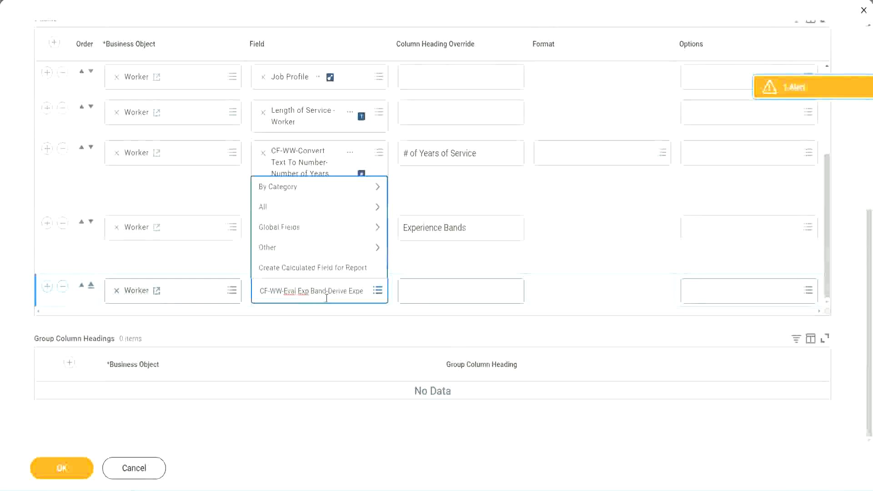
Step: Shorten the new row's field search to "CF-WW-Eval Exp Band" and choose CF-WW-Eval Exp Band-Determine Experience Bands from Years of Service
key("Delete")
key("Delete")
key("Delete")
key("Delete")
key("Delete")
key("Delete")
key("Delete")
key("Delete")
key("Delete")
key("Delete")
key("Delete")
key("Delete")
key("Delete")
key("Delete")
key("Delete")
key("Delete")
key("Delete")
key("Delete")
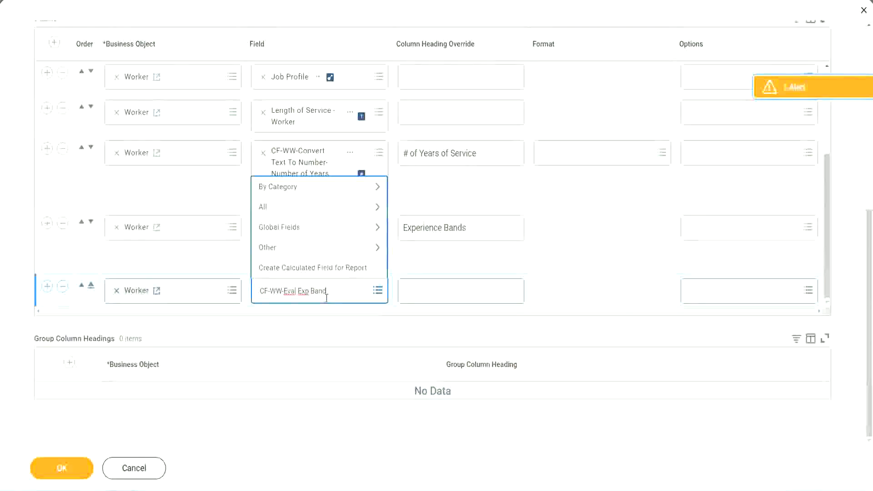
key("Return")
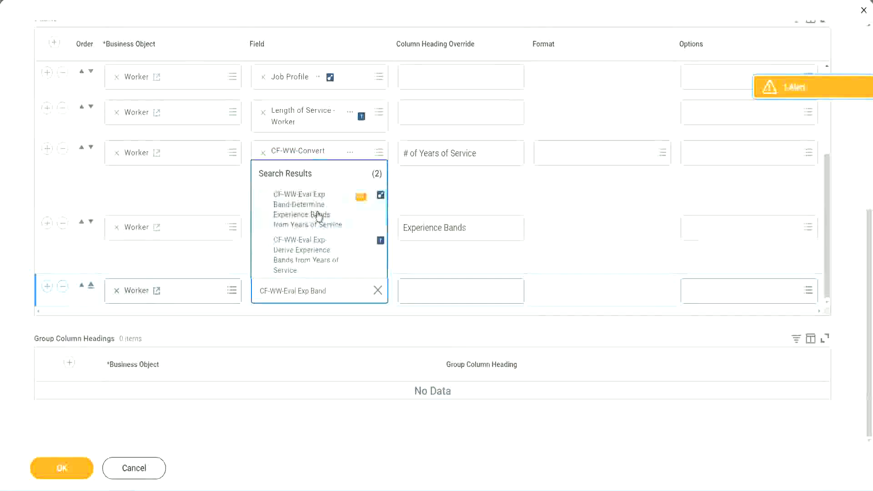
left_click(319, 214)
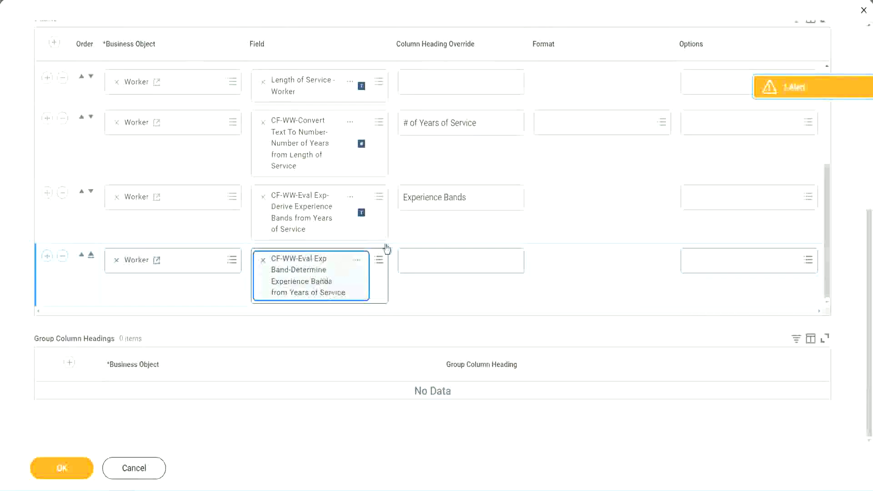
Step: Copy the existing Experience Bands heading to the new row and extend its column heading override to "Experience Bands (Eval Exp Bands)"
left_click(480, 198)
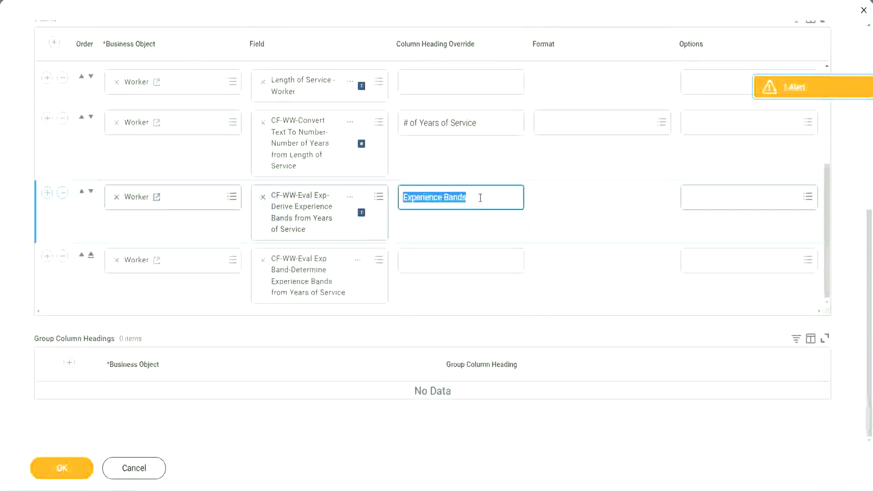
left_click(424, 260)
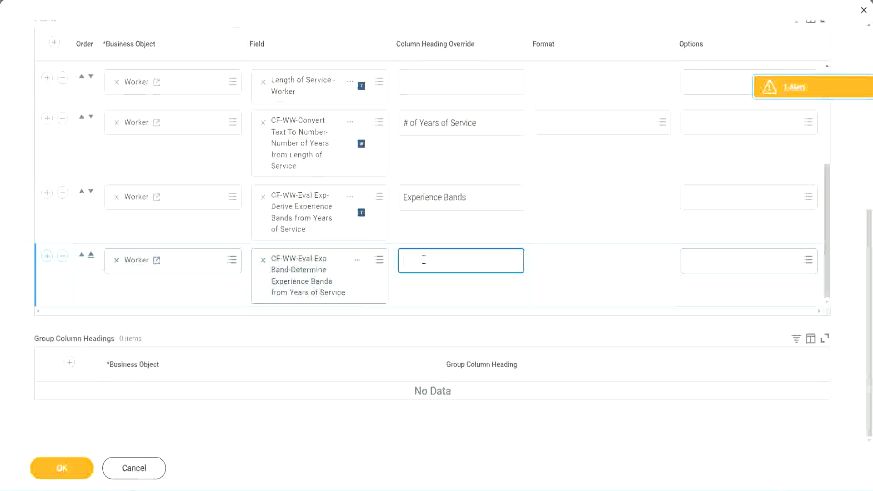
key("ctrl+v")
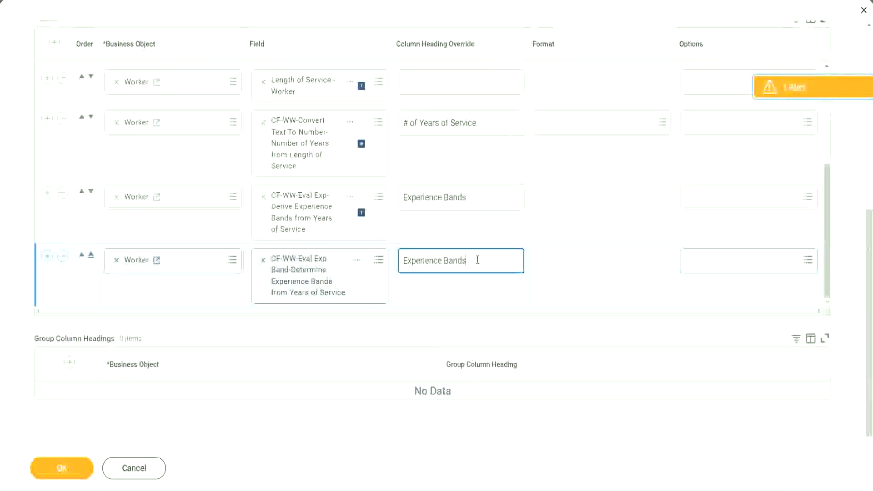
type("(")
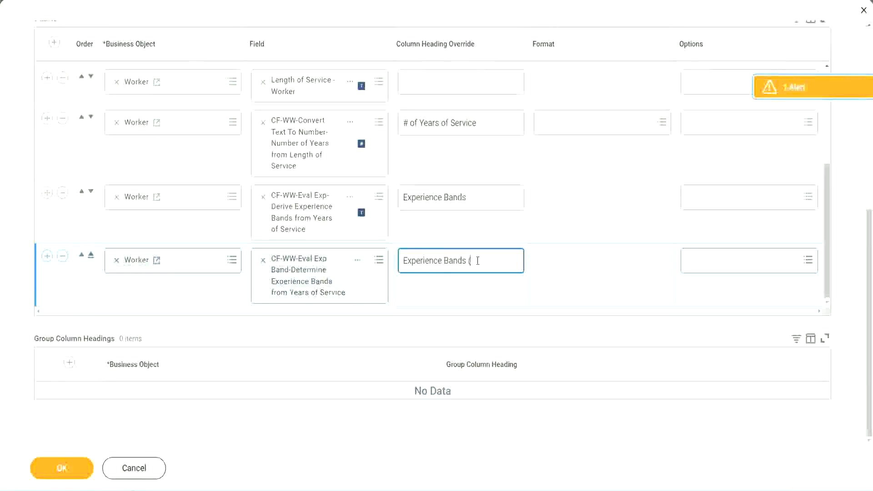
type("Eval Exp Bands)")
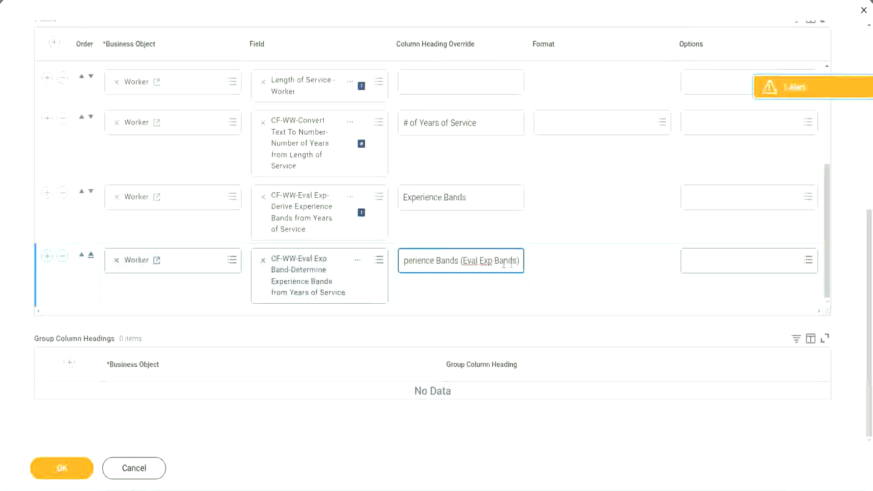
double_click(487, 260)
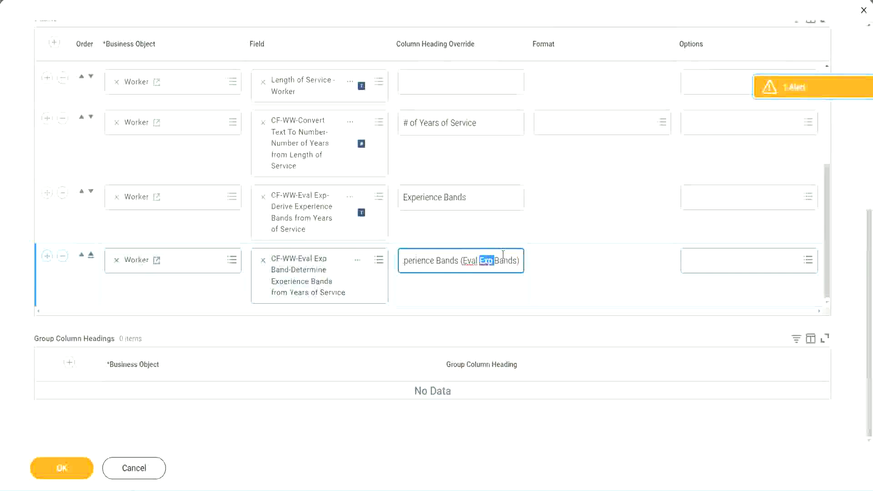
left_click(503, 257)
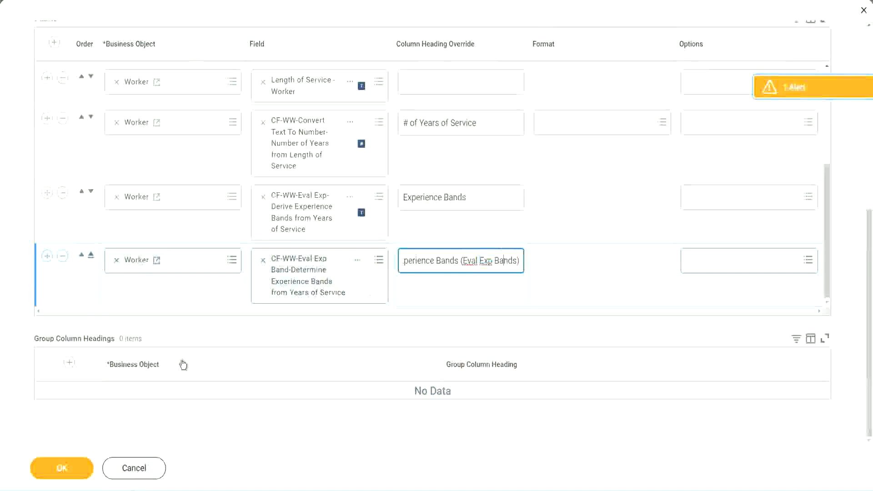
Step: Save the column changes to the WW Employee Details report and run it
left_click(64, 468)
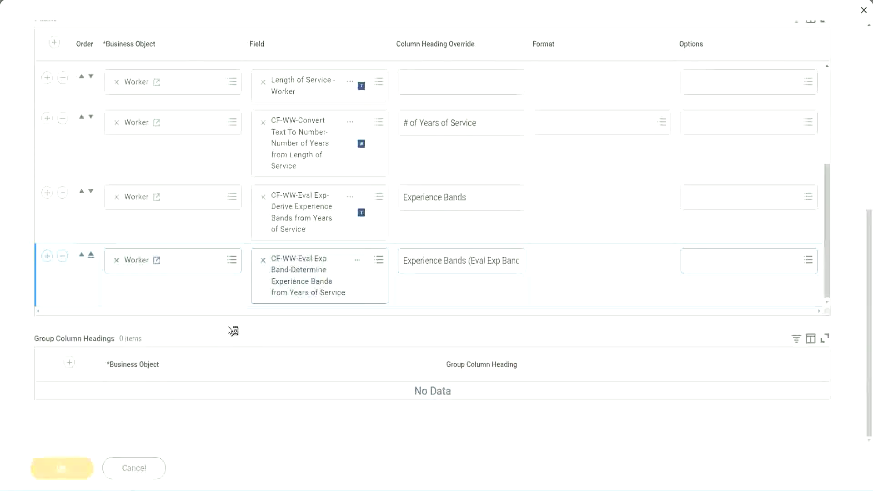
left_click(100, 461)
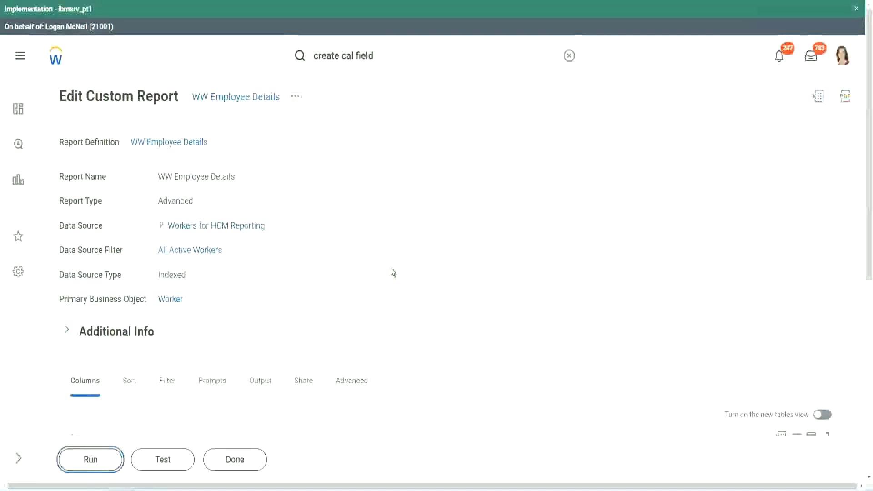